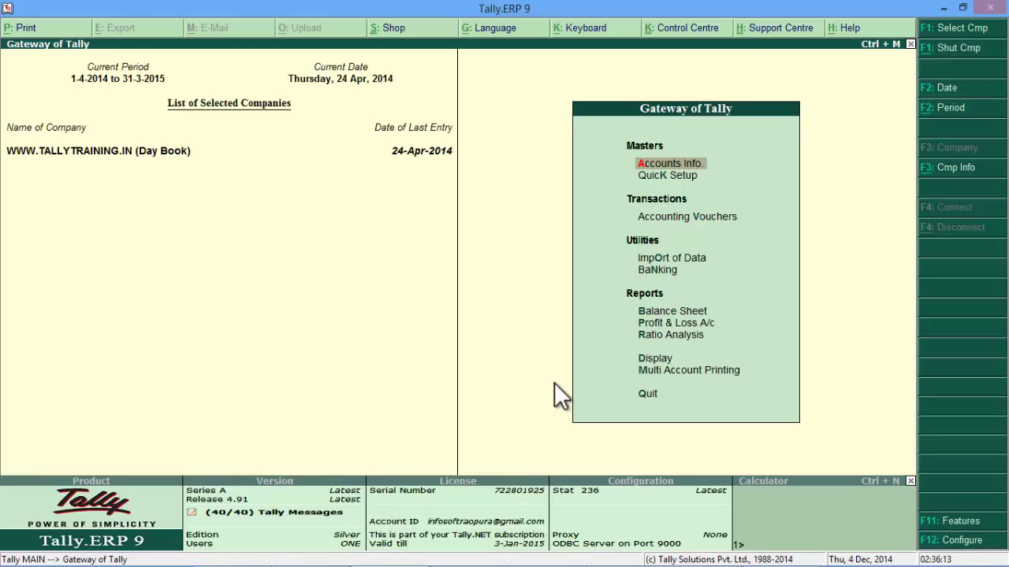
Step: Open Ledgers > Alter, search 'Sta', and open the State Bank of India ledger
key("Return")
key("Down")
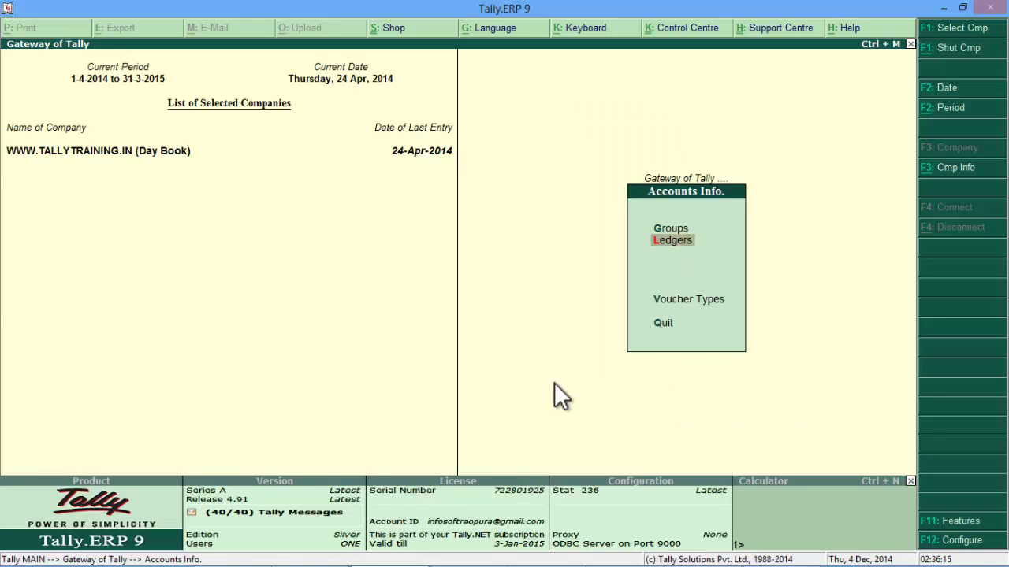
key("Return")
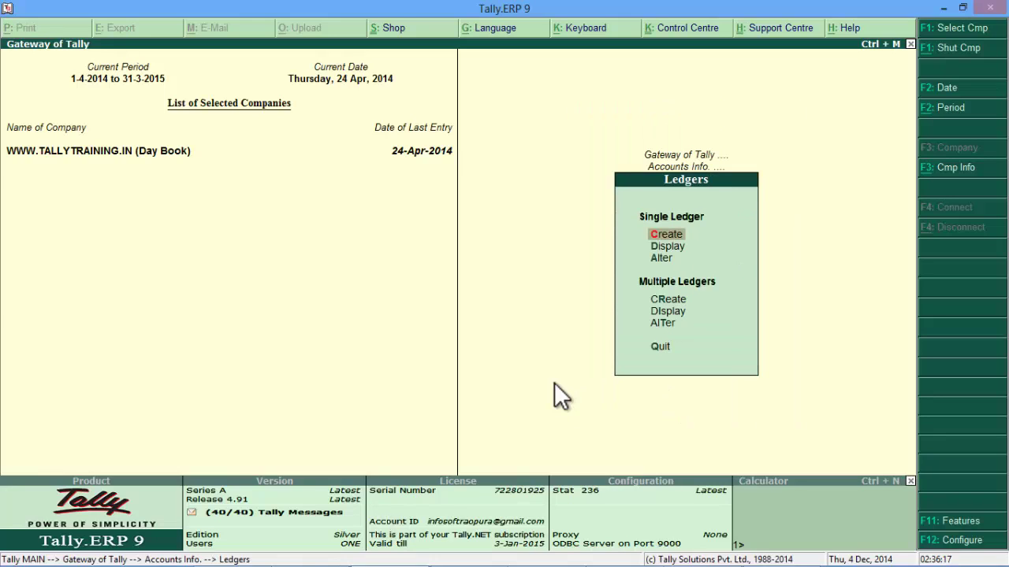
key("Down")
key("Down")
key("Return")
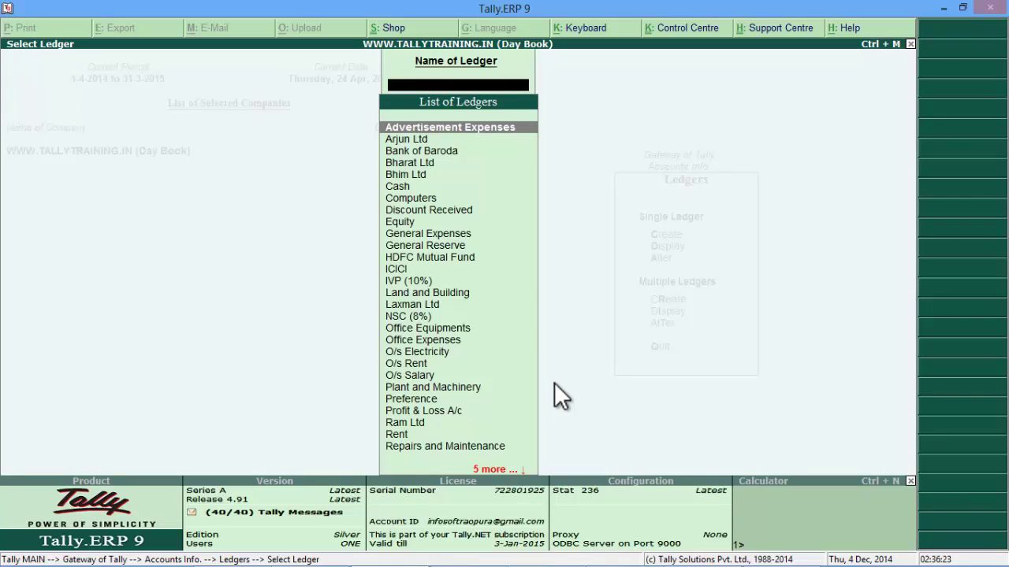
type("Sta")
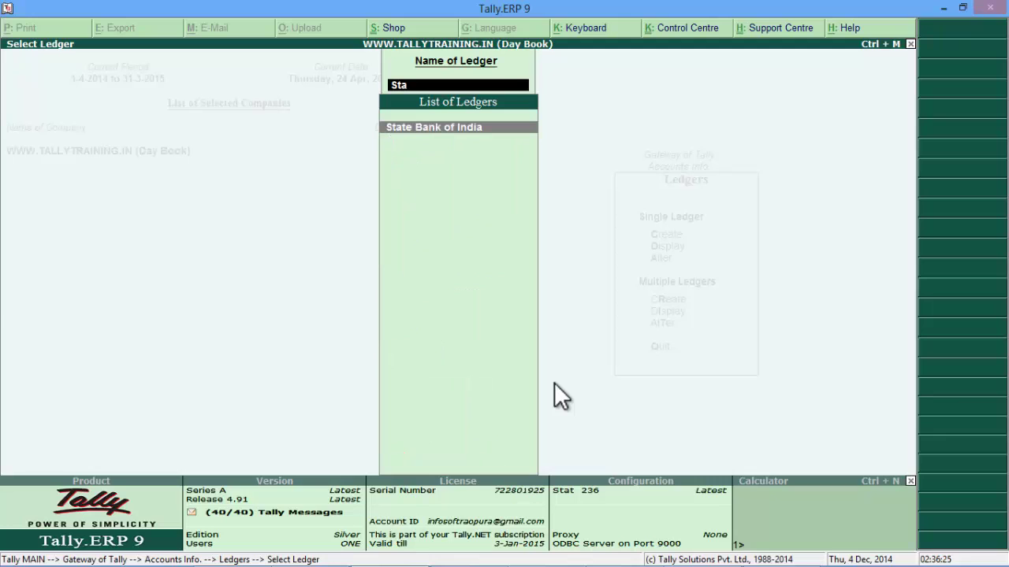
key("Return")
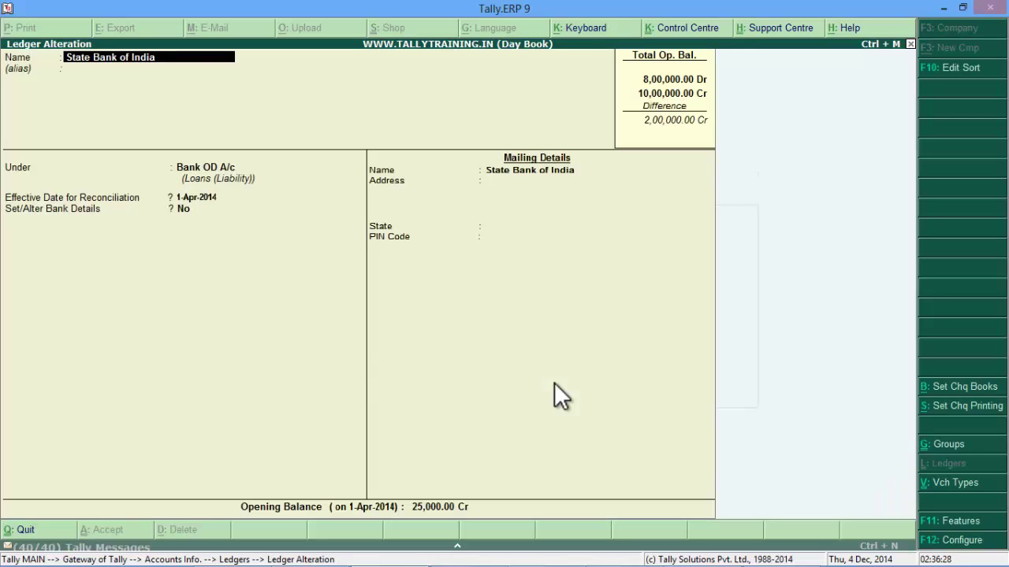
Step: Keep the ledger under Bank OD A/c and set Set/Alter Bank Details to Yes
key("Return")
key("Return")
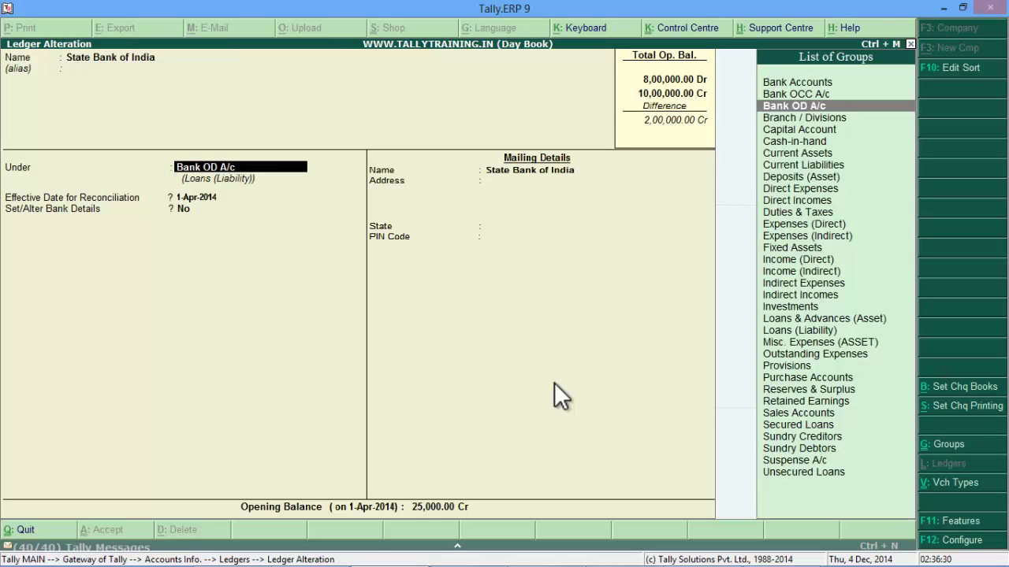
key("Return")
key("Return")
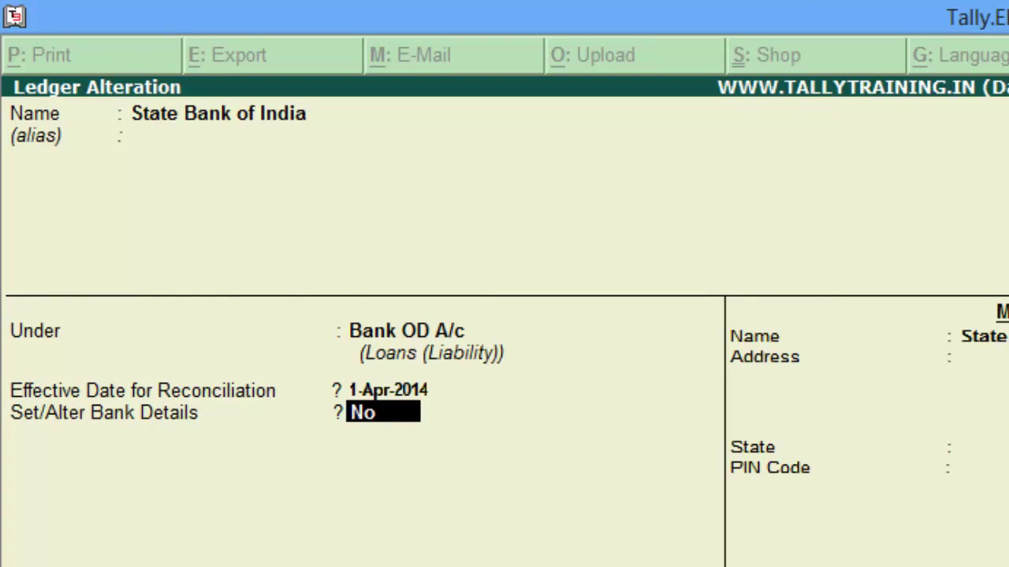
type("y")
key("Return")
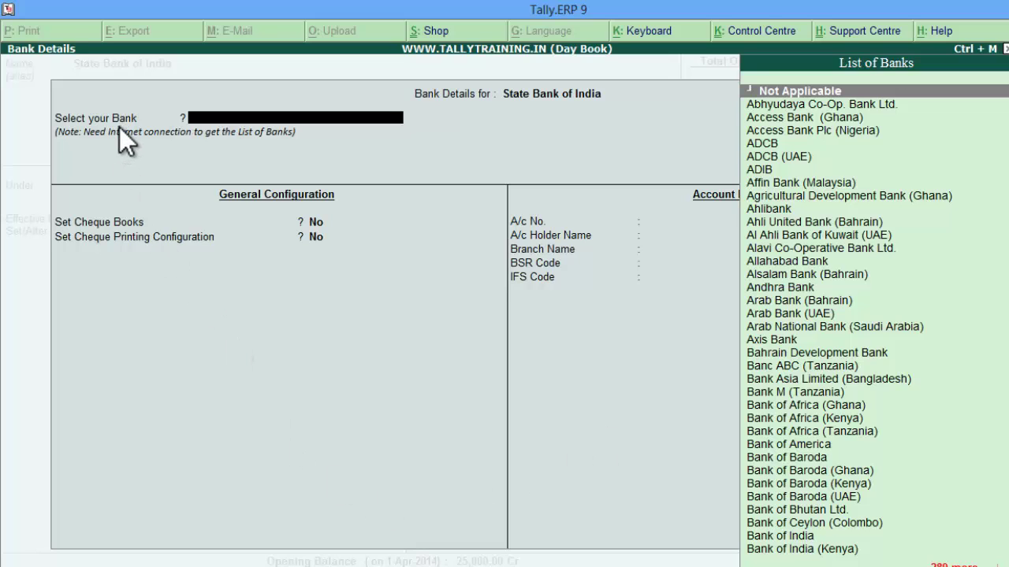
Step: Search 'State' in the bank list and choose State Bank of India
type("State")
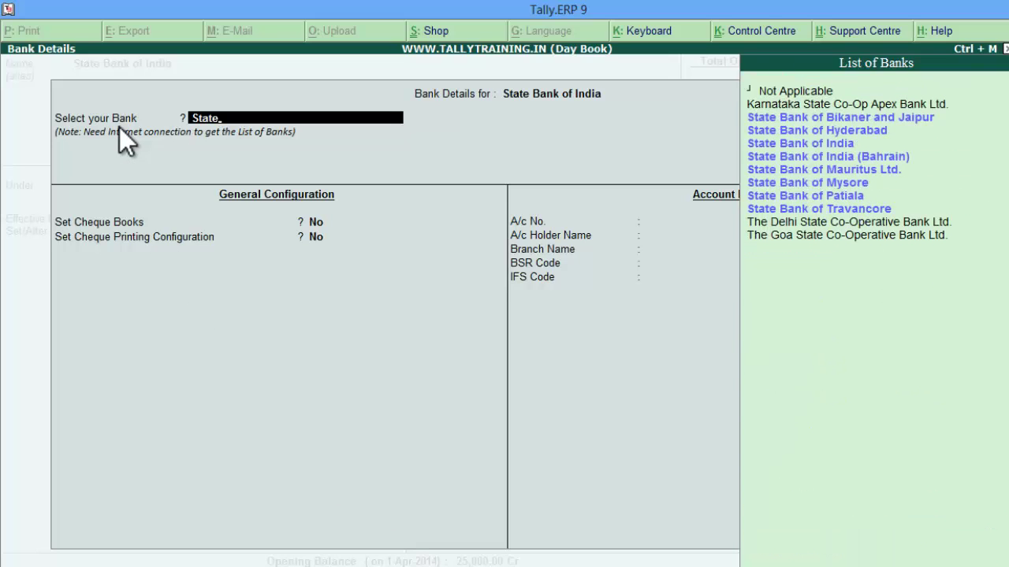
key("Down")
key("Down")
key("Return")
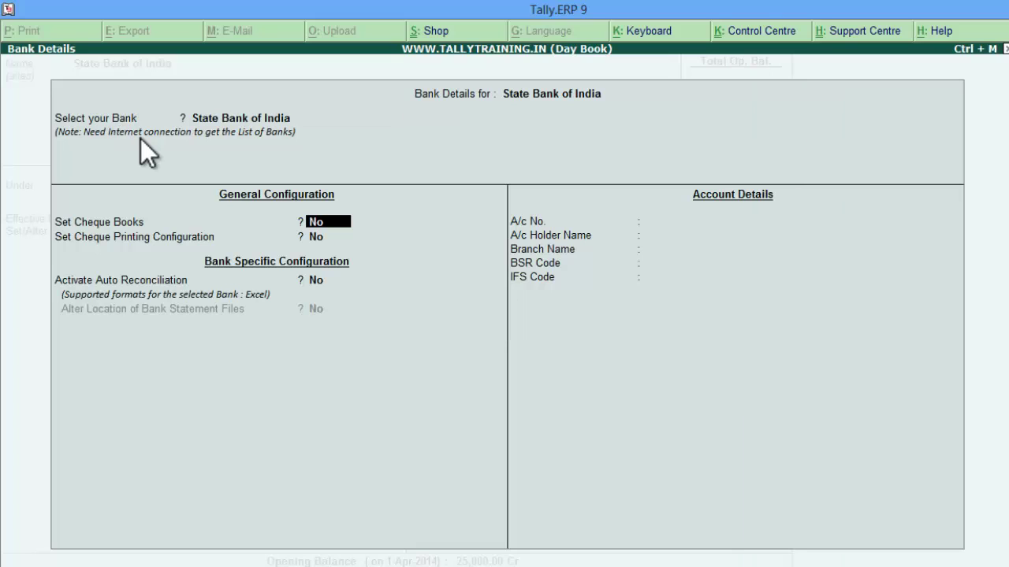
Step: Enable cheque books and enter 711601 as the starting cheque number
type("y")
key("Return")
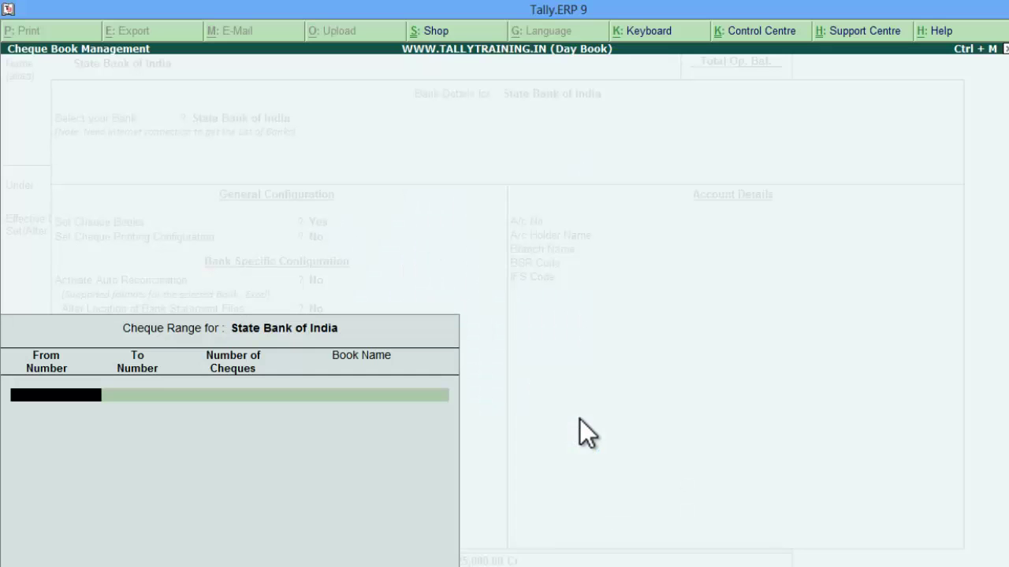
type("711601")
key("Return")
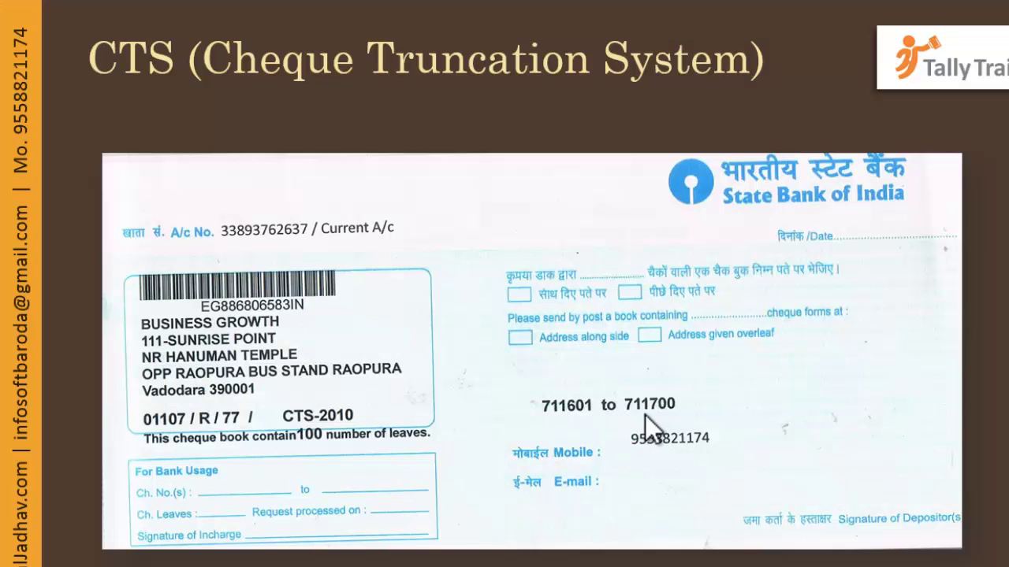
Step: End the cheque range at 711700, accept 100 cheques, and name it Book-1
key("alt+Tab")
type("711")
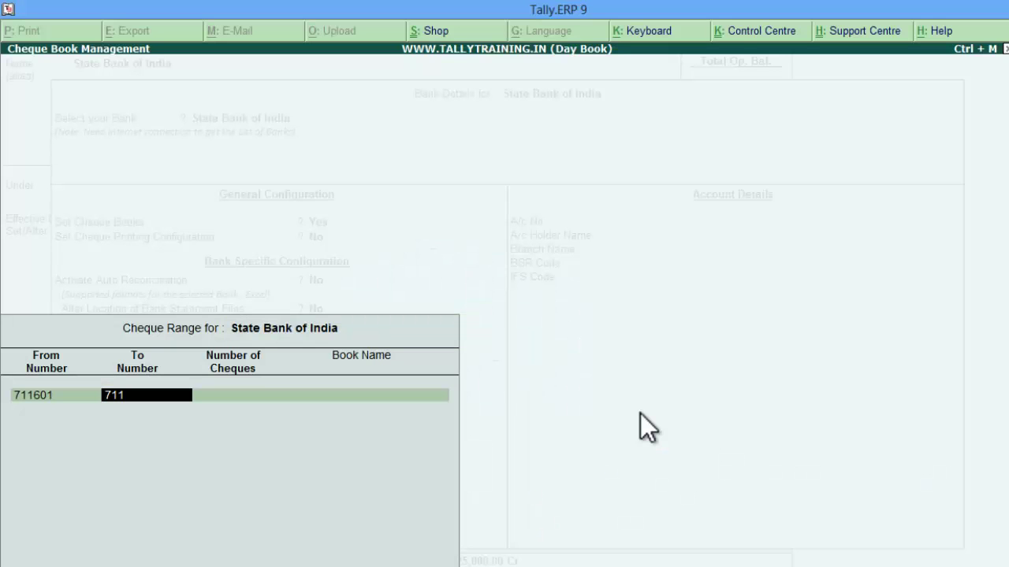
type("700")
key("Return")
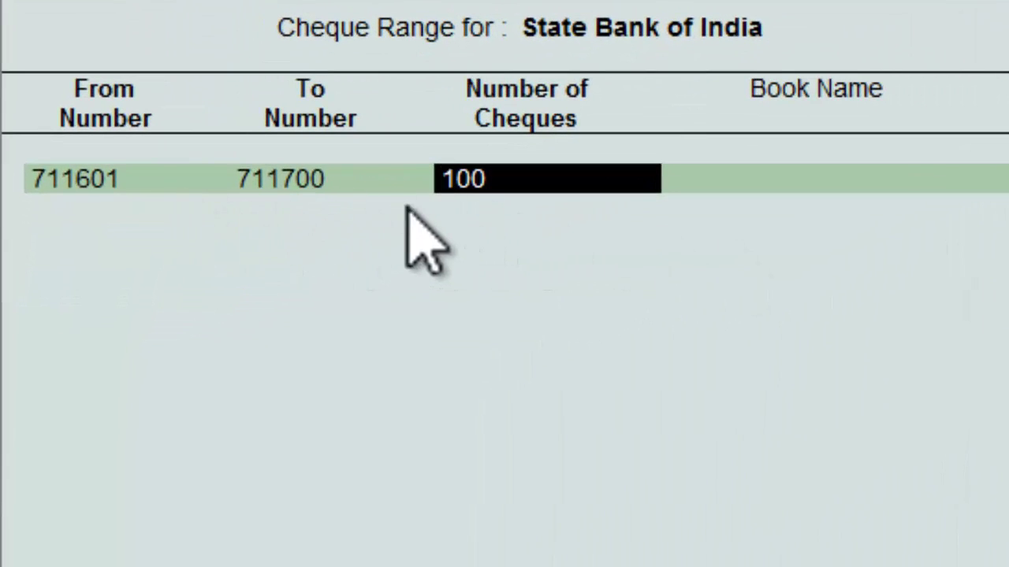
key("Return")
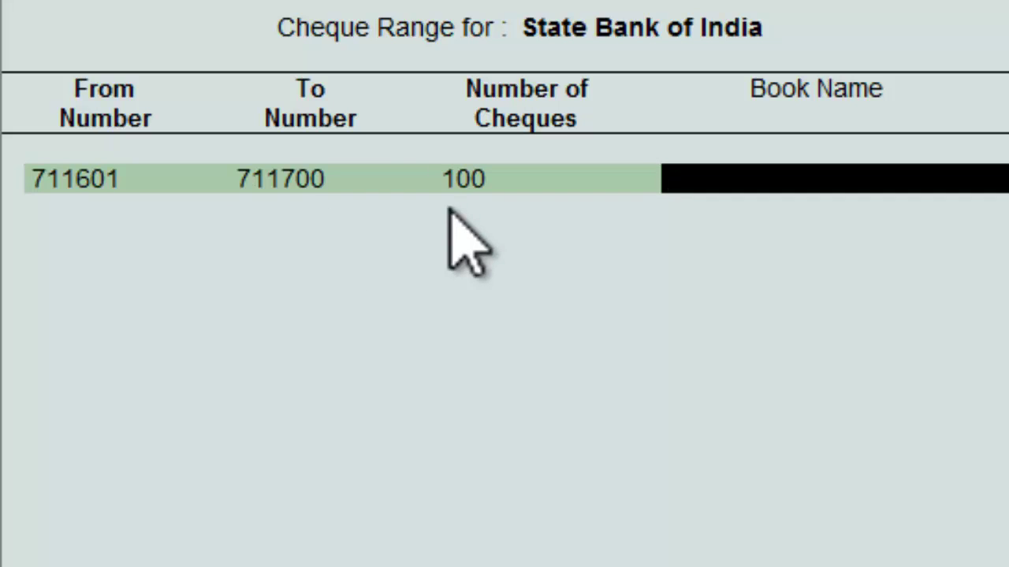
type("Book-1")
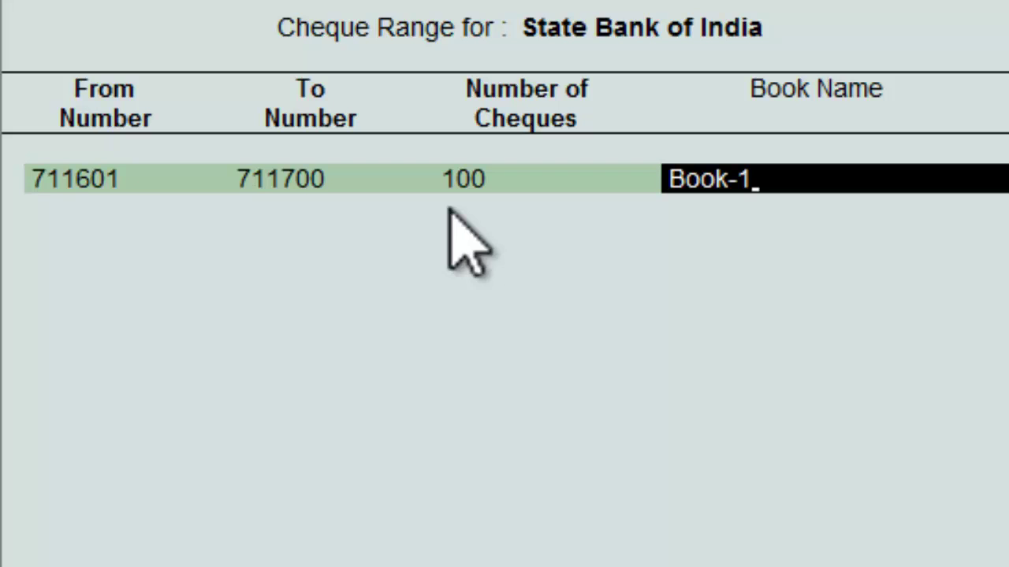
key("Return")
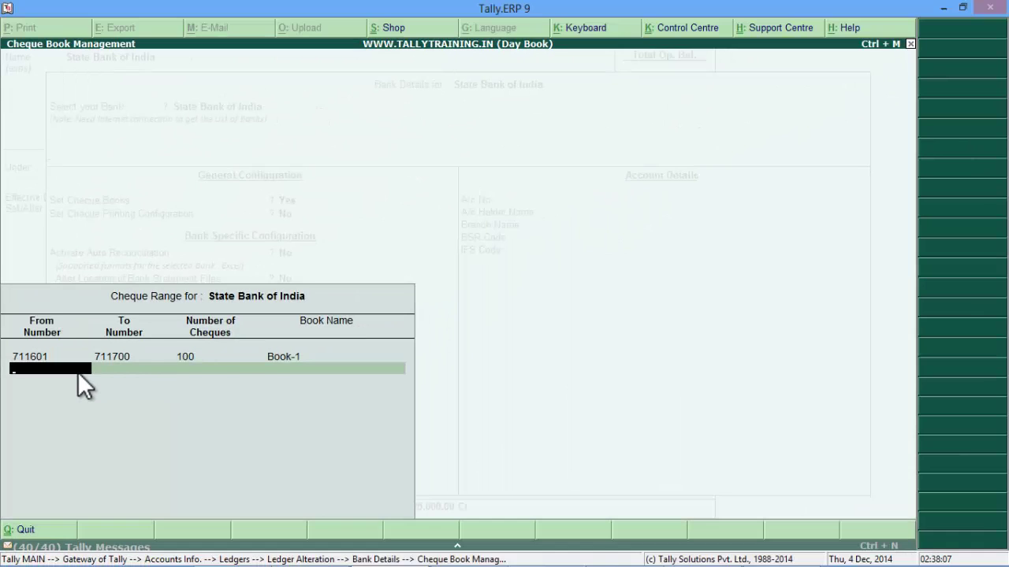
key("Return")
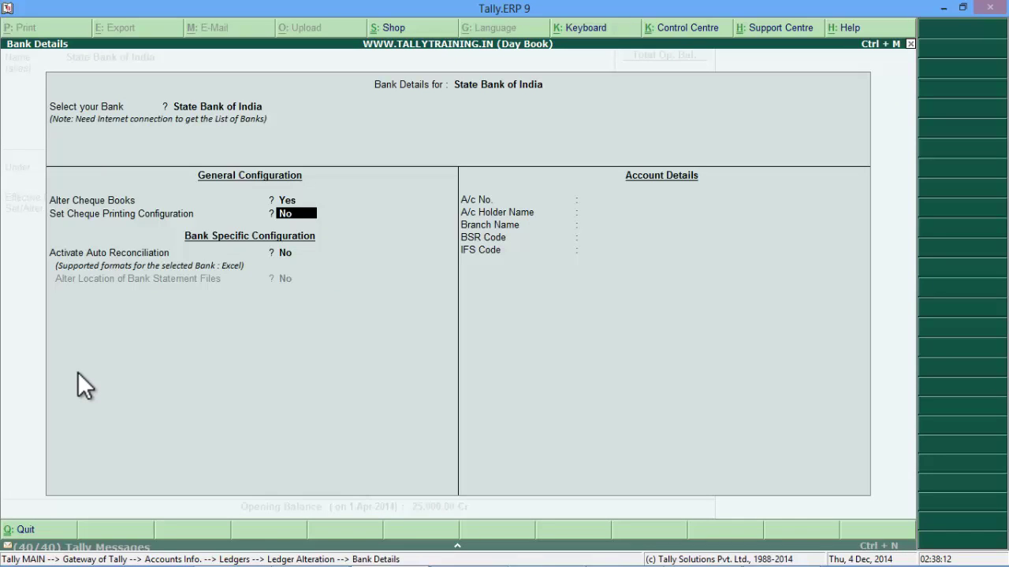
Step: Enable cheque printing configuration, compare Formats 1 to 5, and select Format 5
type("y")
key("Return")
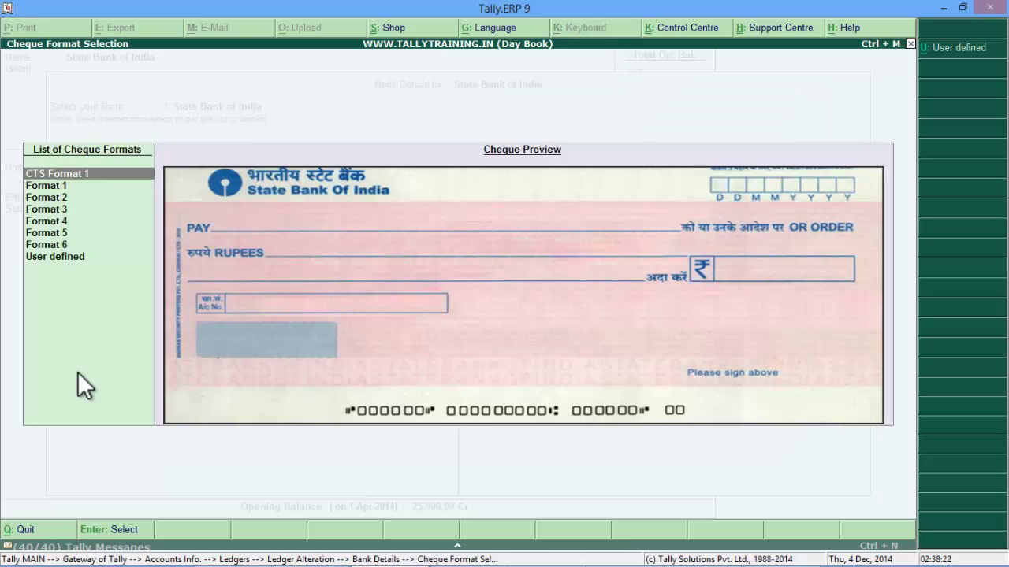
left_click(63, 187)
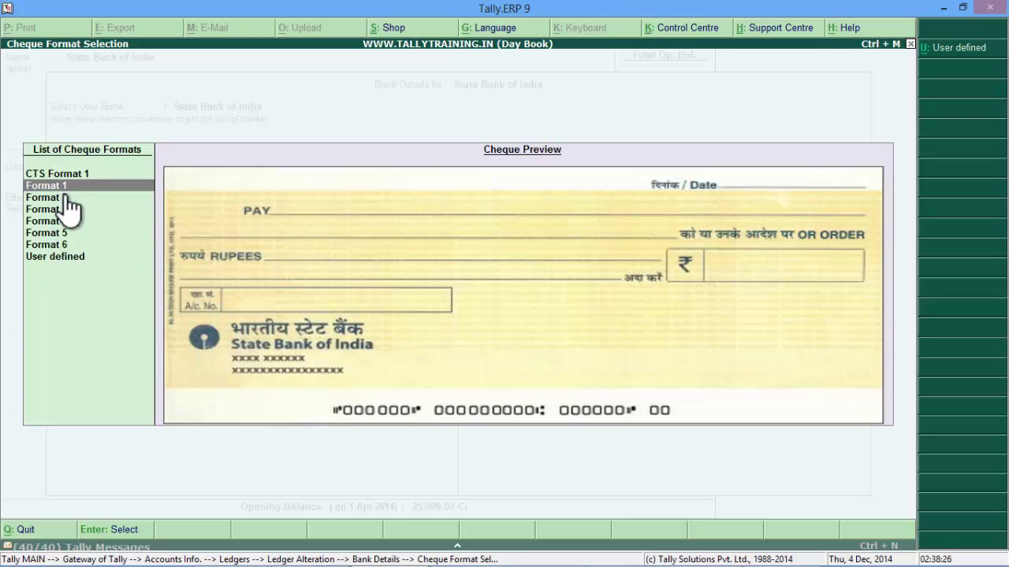
left_click(47, 199)
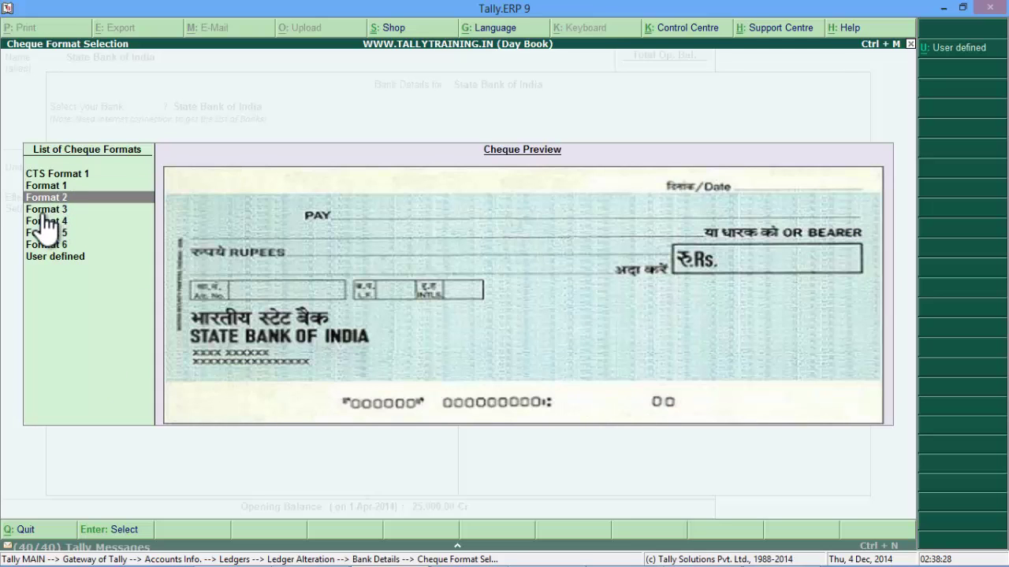
left_click(45, 209)
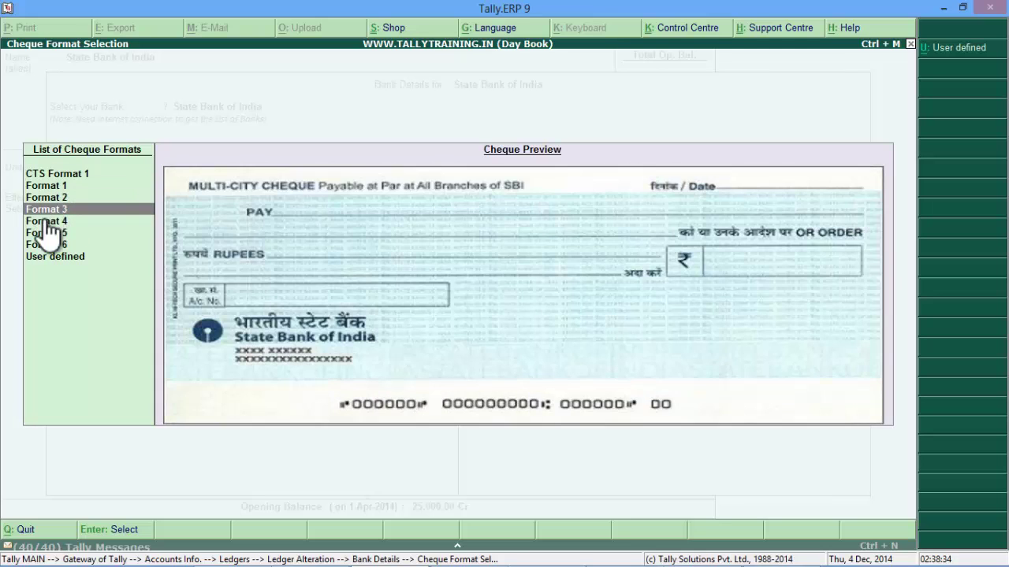
left_click(47, 220)
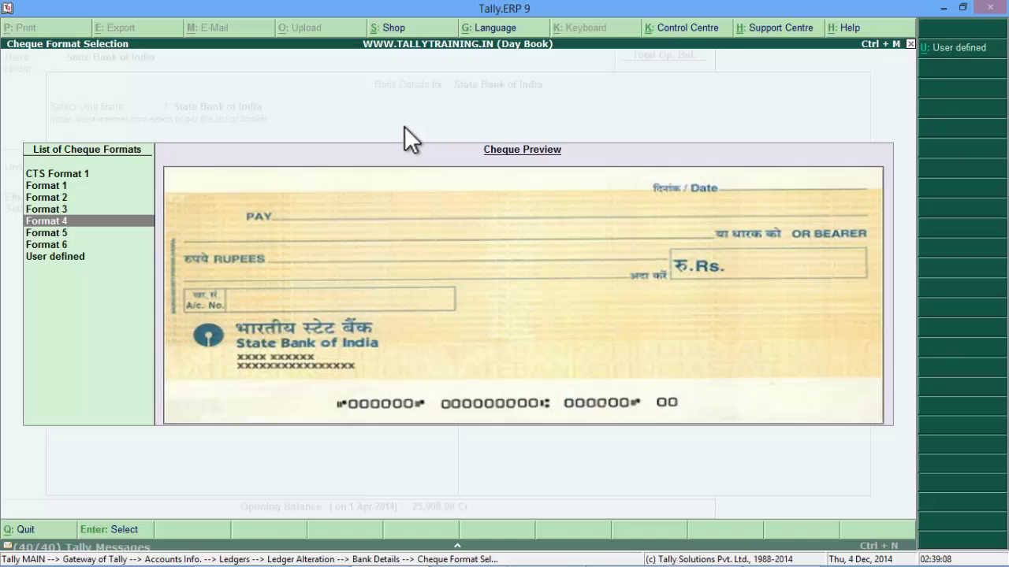
left_click(62, 235)
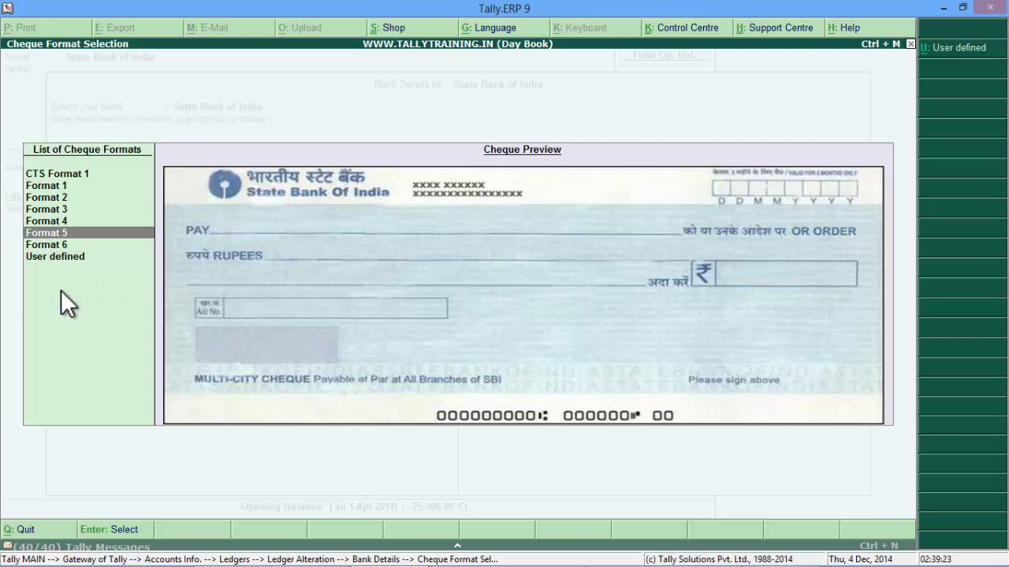
key("Return")
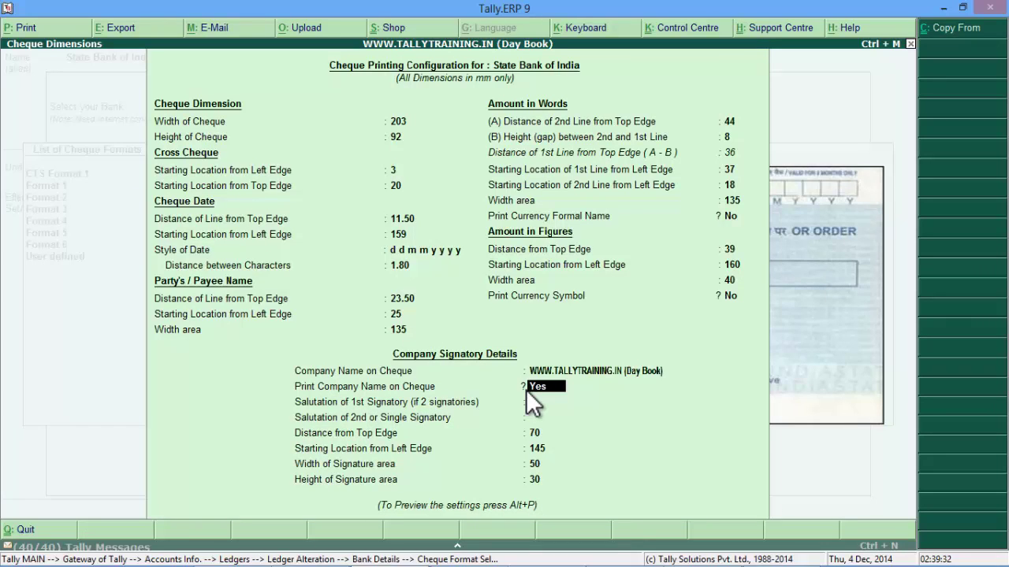
Step: Set Print Company Name on Cheque to No for Format 5 and request sample cheque printing
key("ctrl+a")
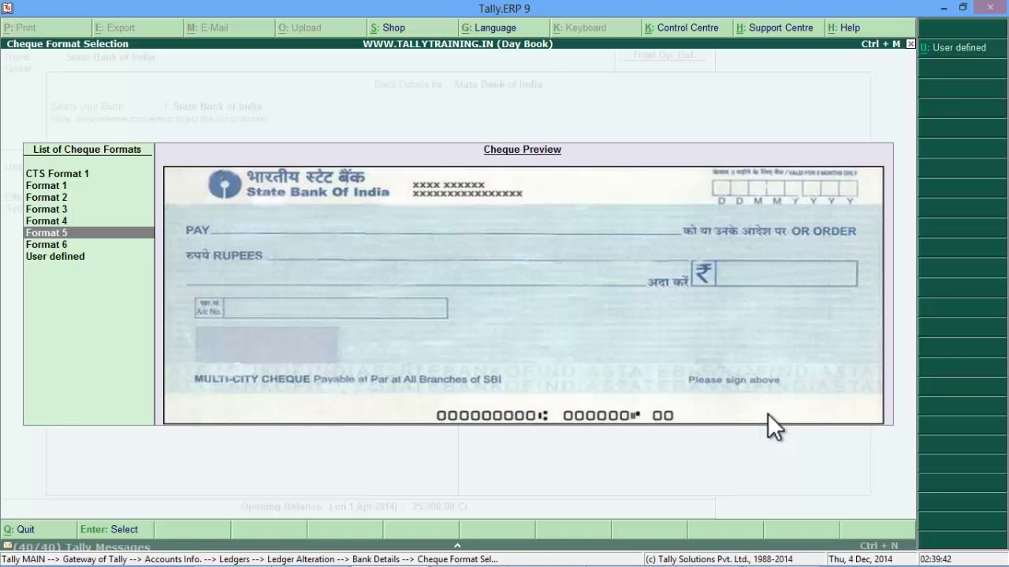
key("Return")
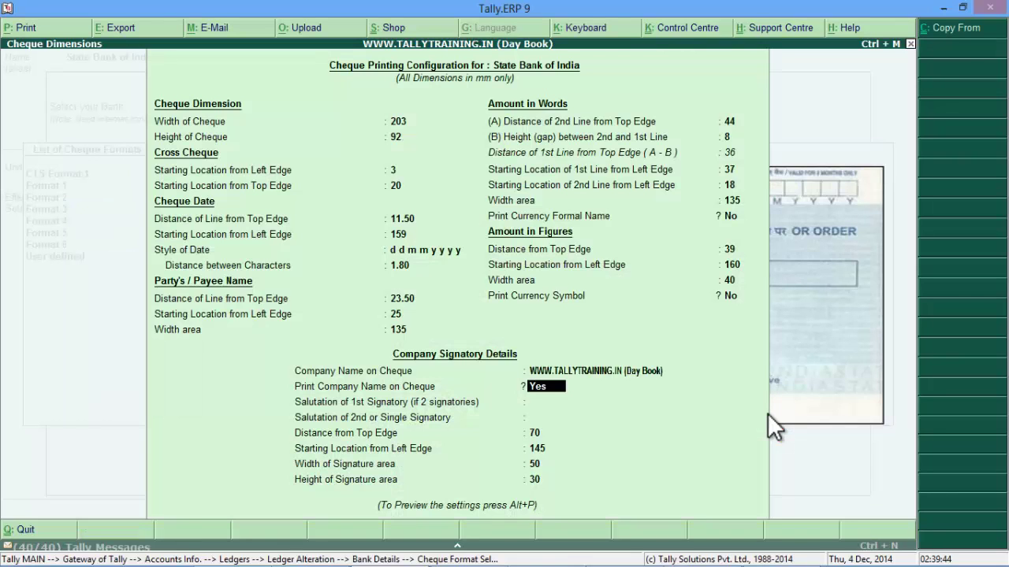
key("n")
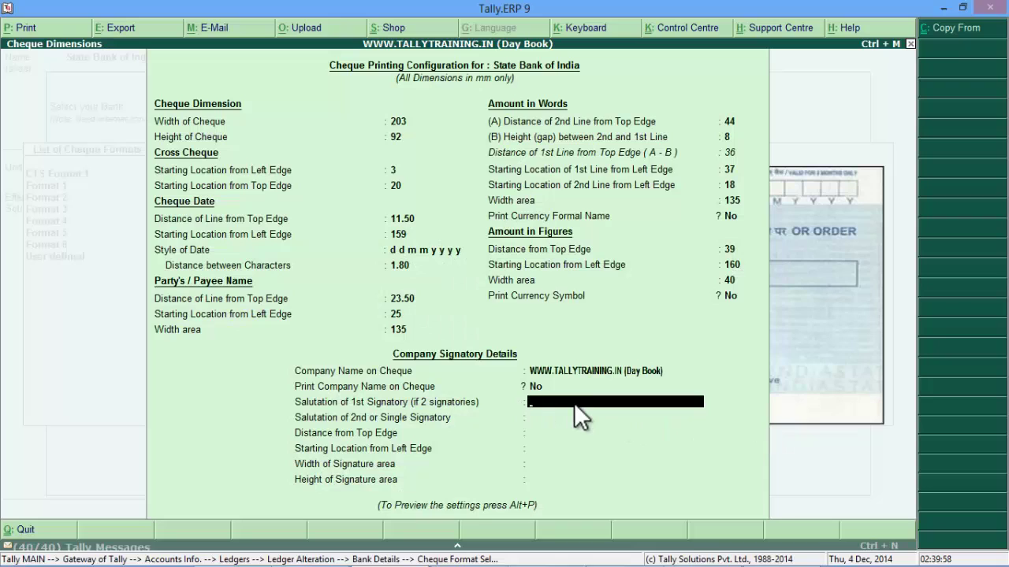
key("Return")
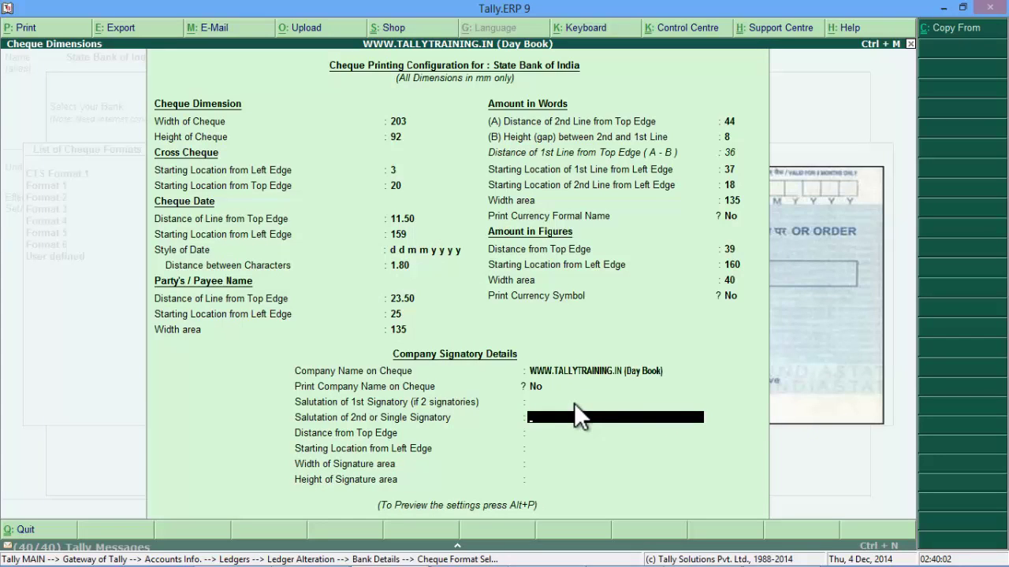
key("alt+p")
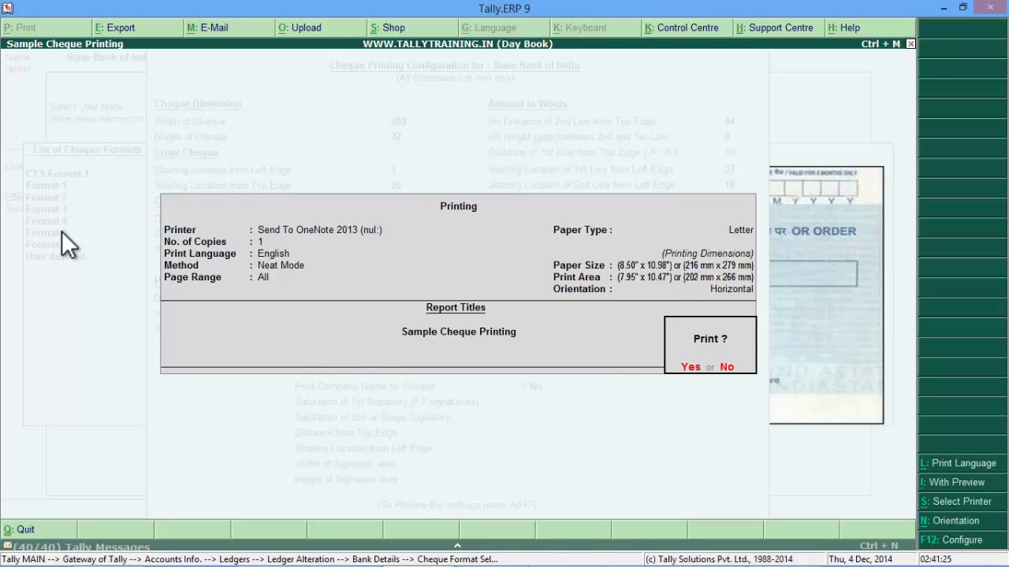
Step: Print the sample cheque with preview and zoom in on it
left_click(960, 482)
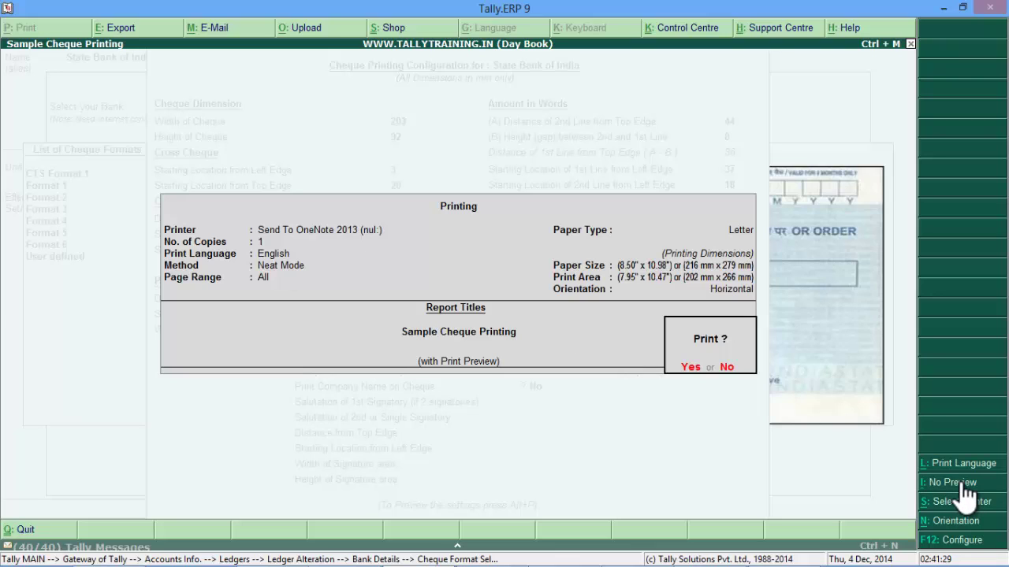
key("Return")
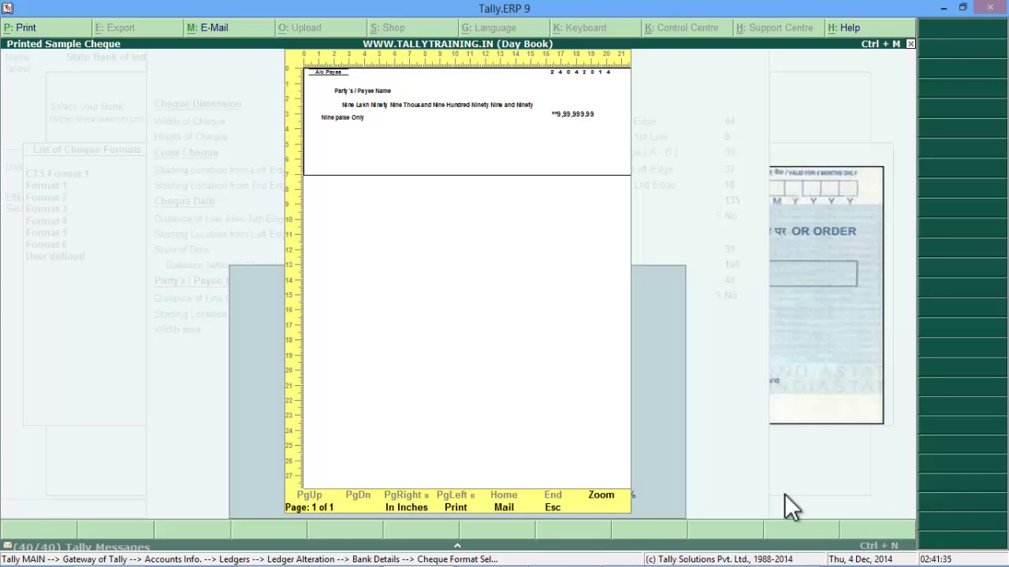
left_click(602, 495)
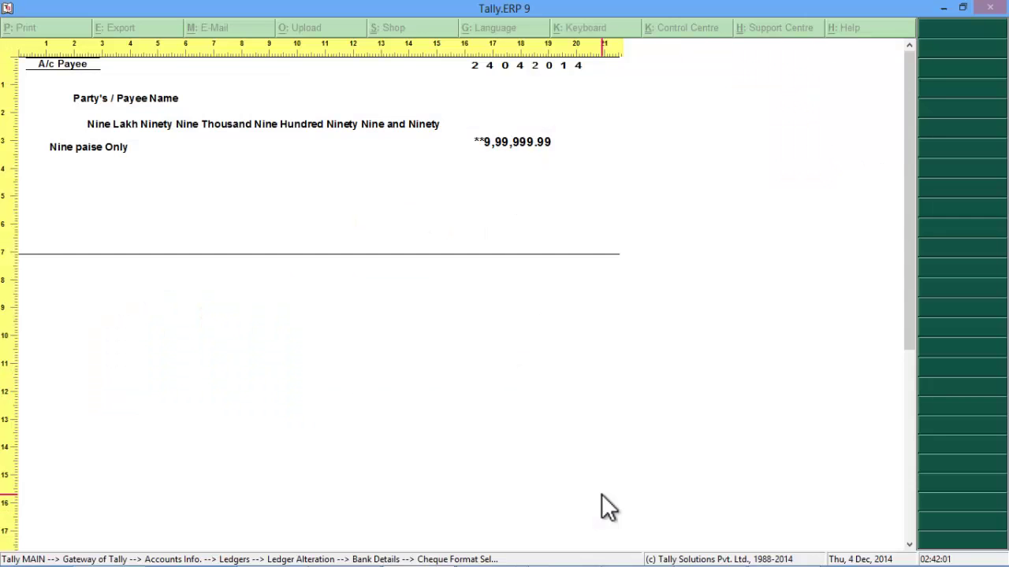
Step: Restore the preview zoom, close the preview, and continue to the A/c No. field
left_click(601, 495)
left_click(602, 495)
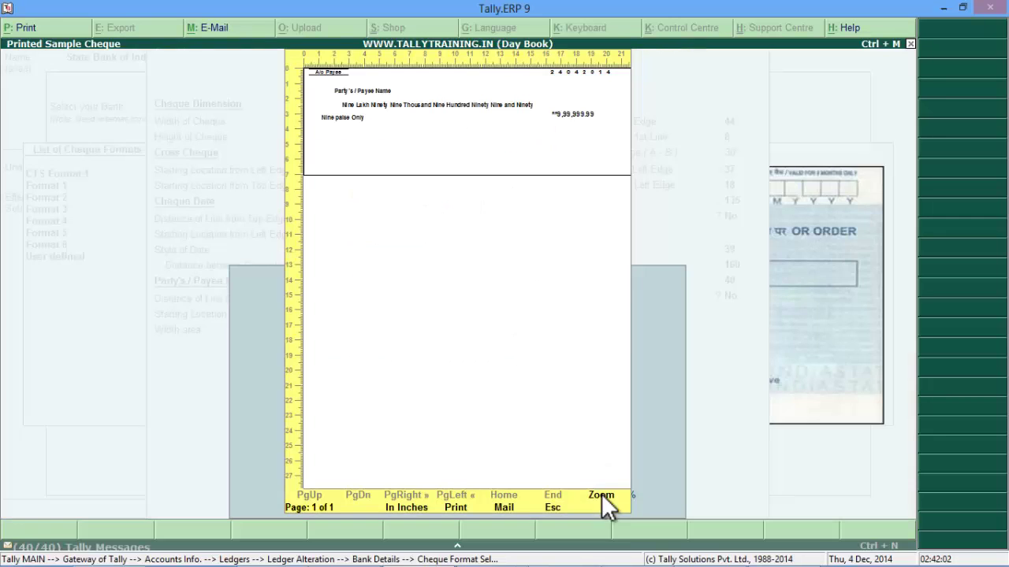
key("Escape")
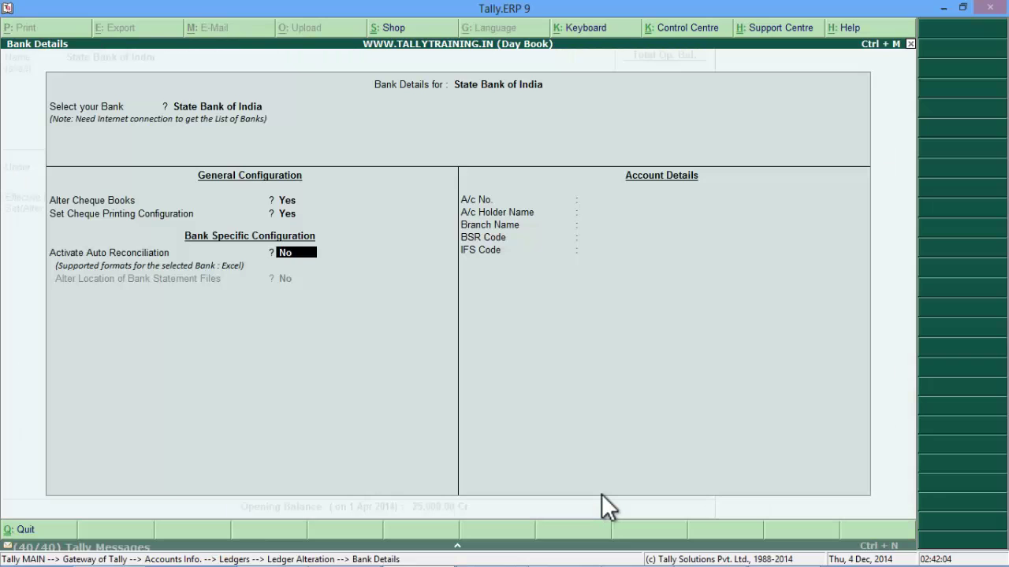
key("Return")
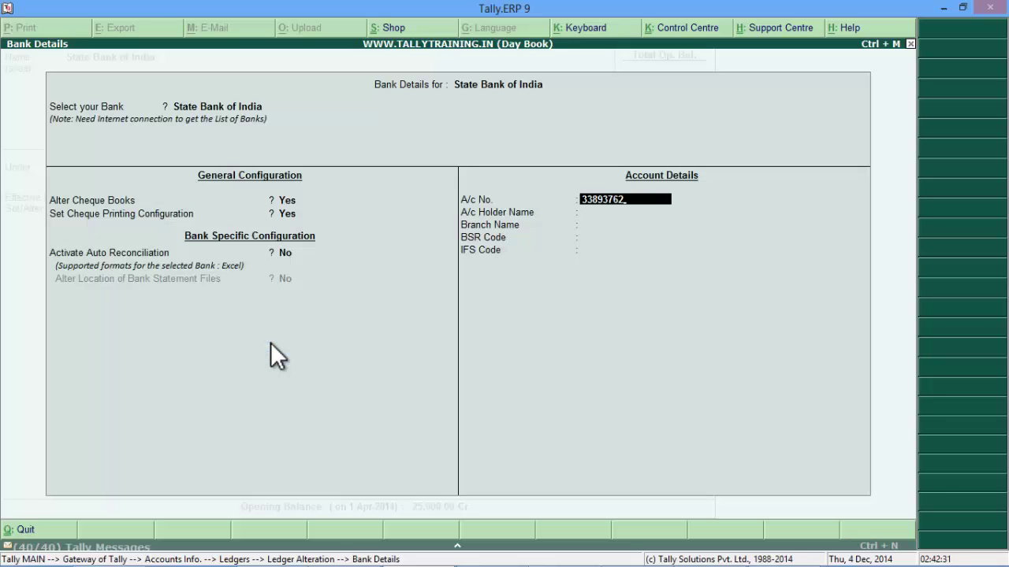
Step: Enter the account number, account holder name, and branch Raopura, and leave the BSR code blank
type("673")
key("Return")
type("Bui")
type("iness Growth")
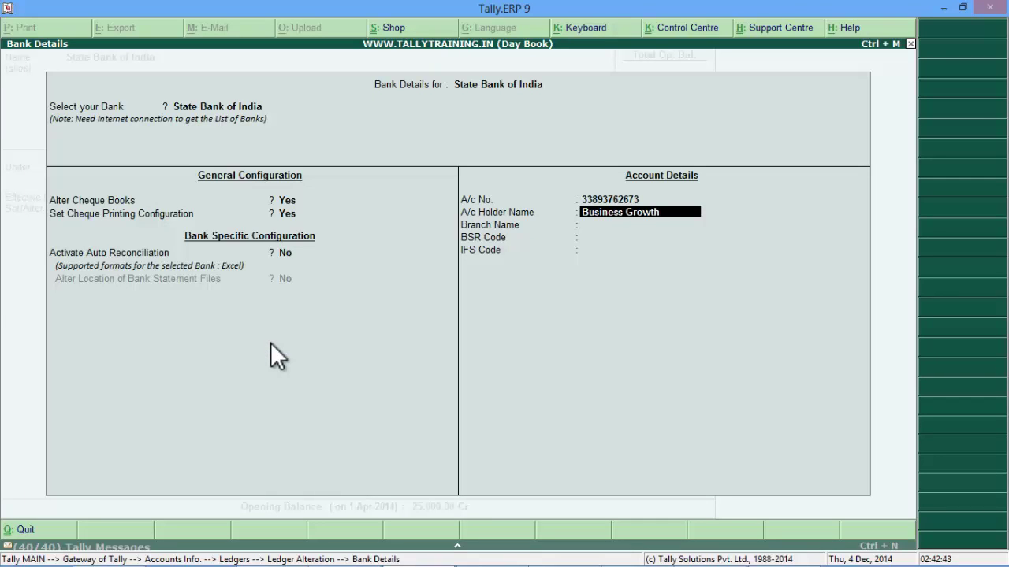
key("Return")
type("Raopura")
key("Return")
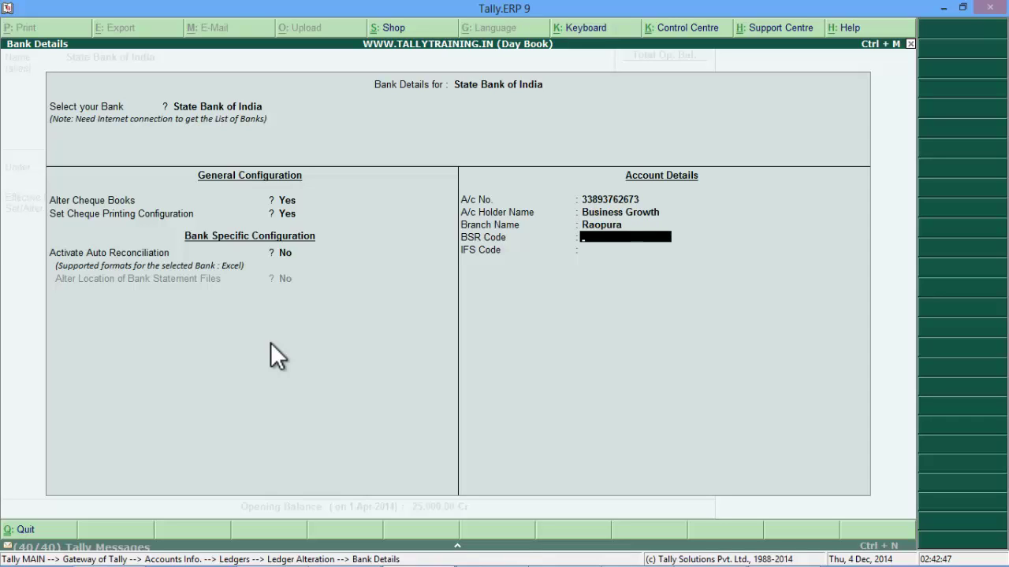
key("Return")
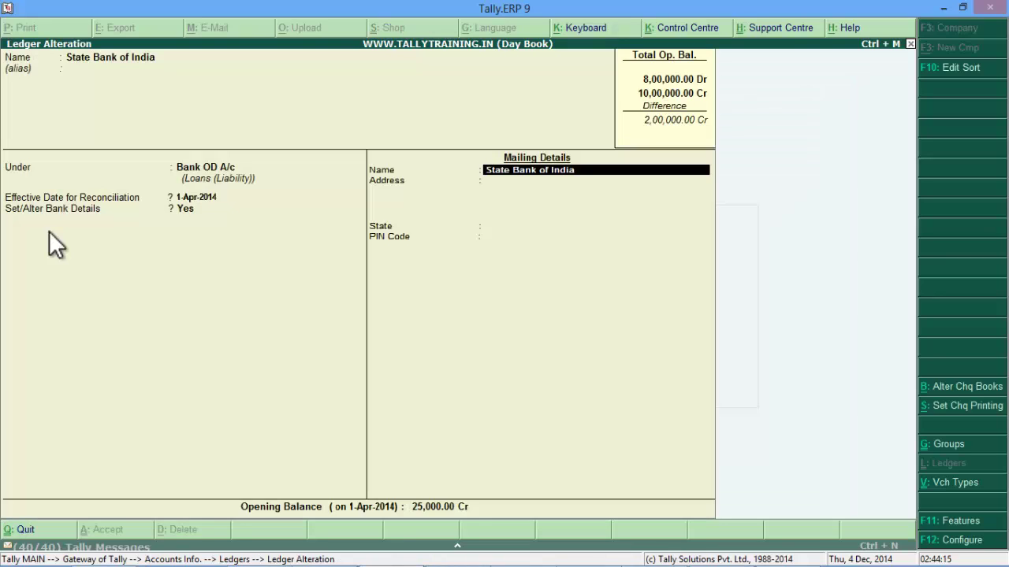
Step: Set State to Not Applicable for State Bank of India and leave ledger selection
key("Return")
key("Return")
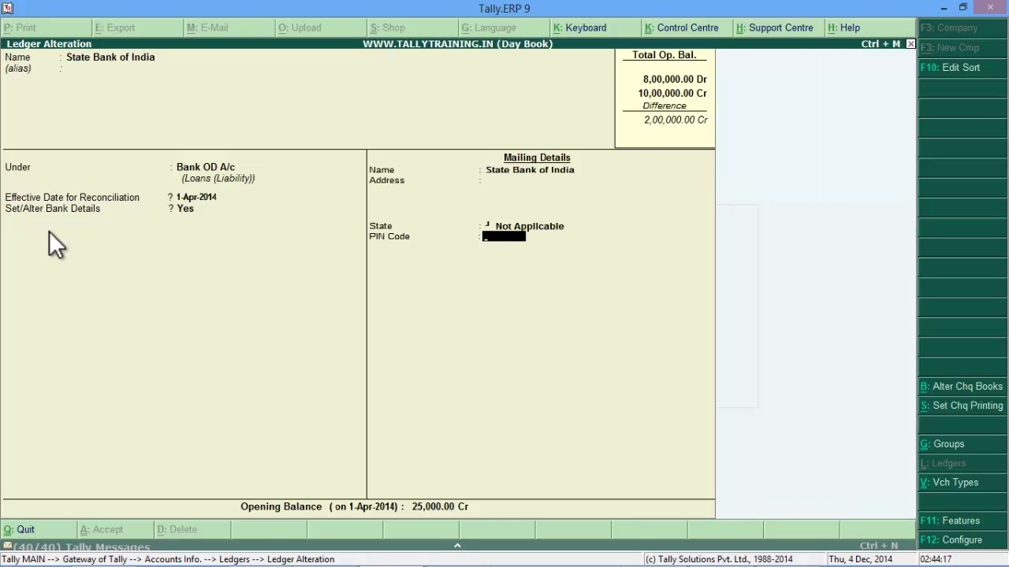
key("Return")
key("Return")
key("Return")
key("Return")
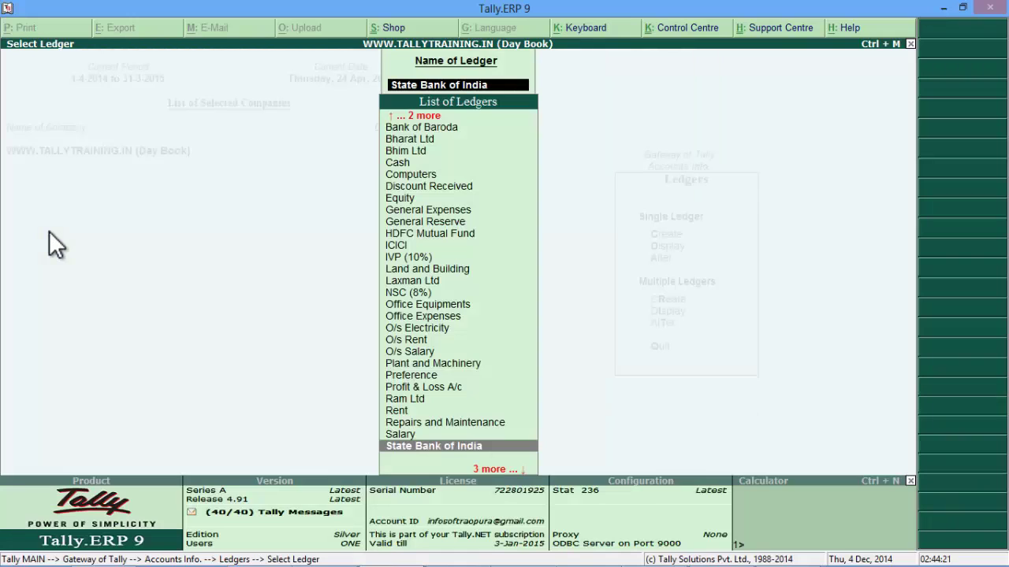
key("Escape")
key("Escape")
key("Escape")
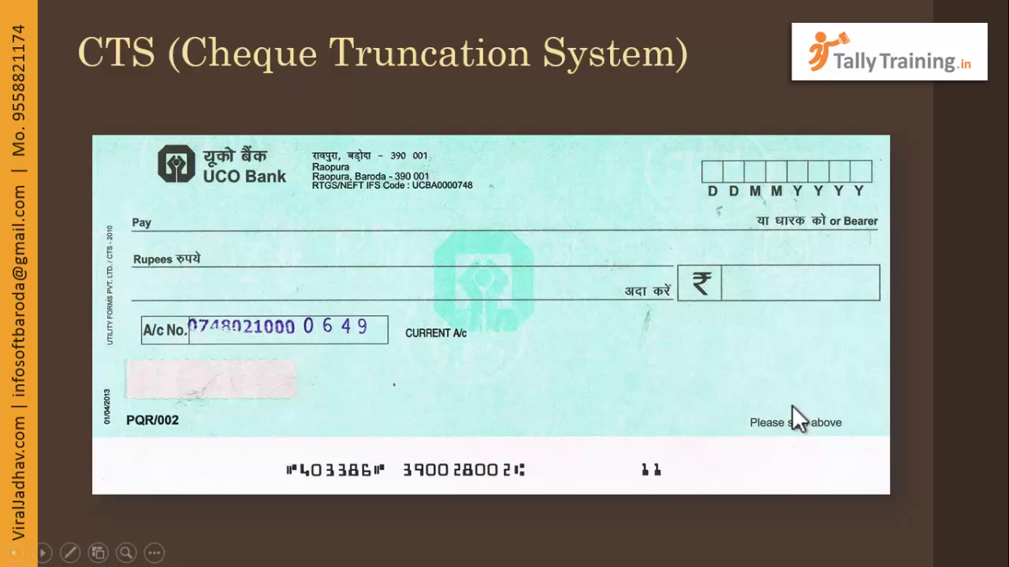
Step: Switch from the CTS cheque slide back to Tally's Gateway of Tally
key("alt+Tab")
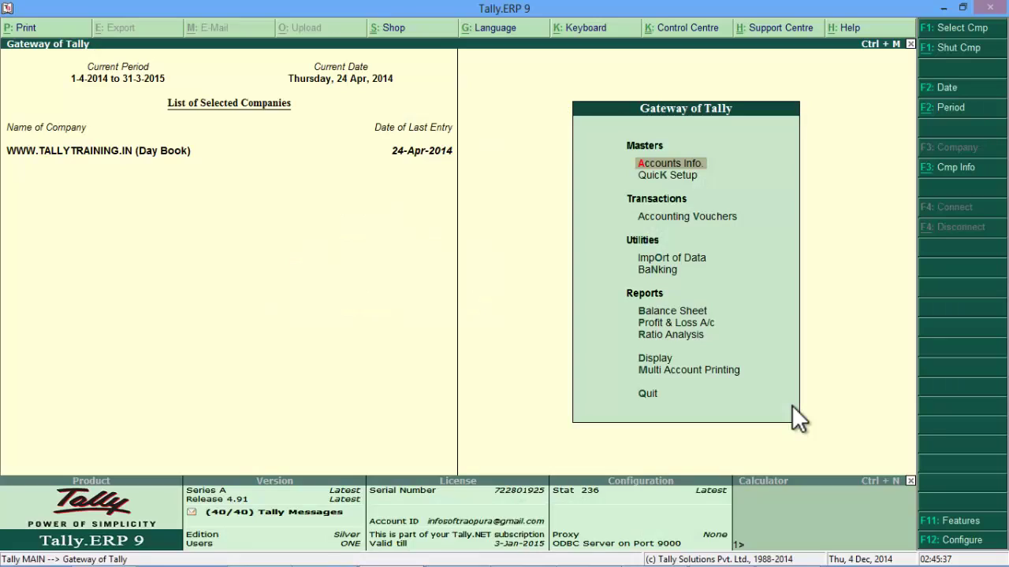
Step: Open the Accounts Info > Ledgers > Create form, backing out of the mistaken Alter list
key("Return")
key("Down")
key("Return")
key("Down")
key("Down")
key("Return")
type("Un")
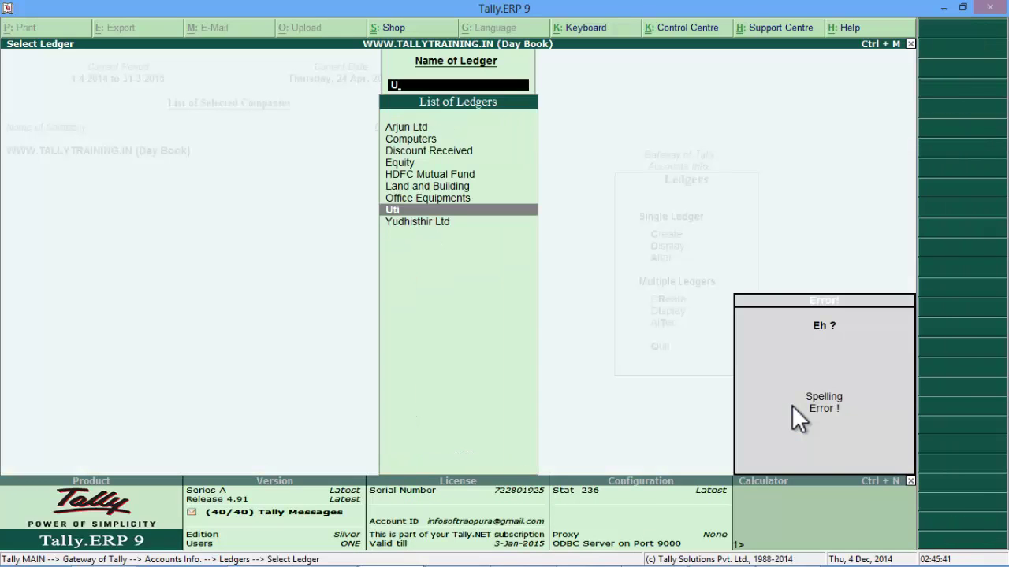
key("BackSpace")
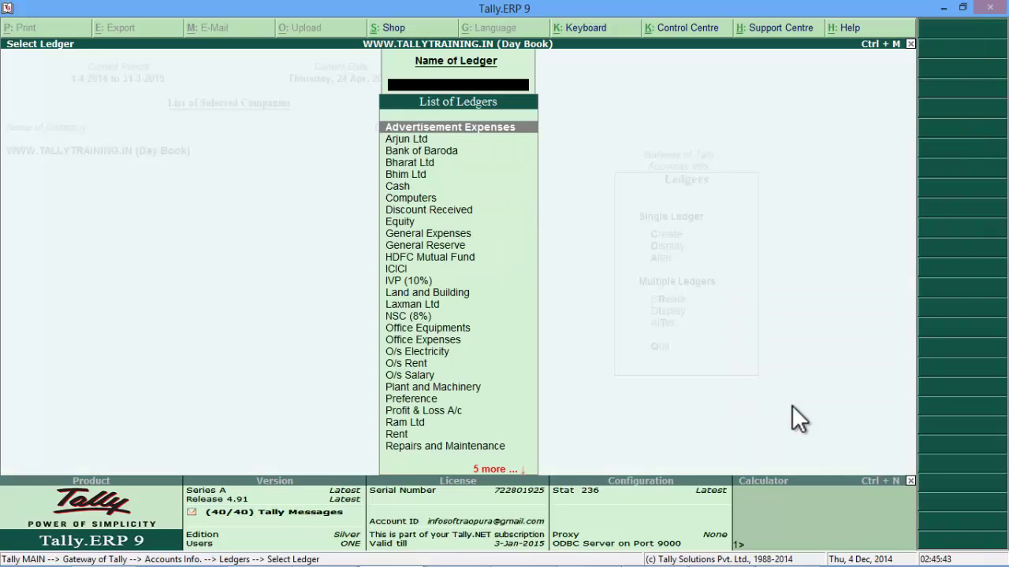
key("Escape")
key("Up")
key("Up")
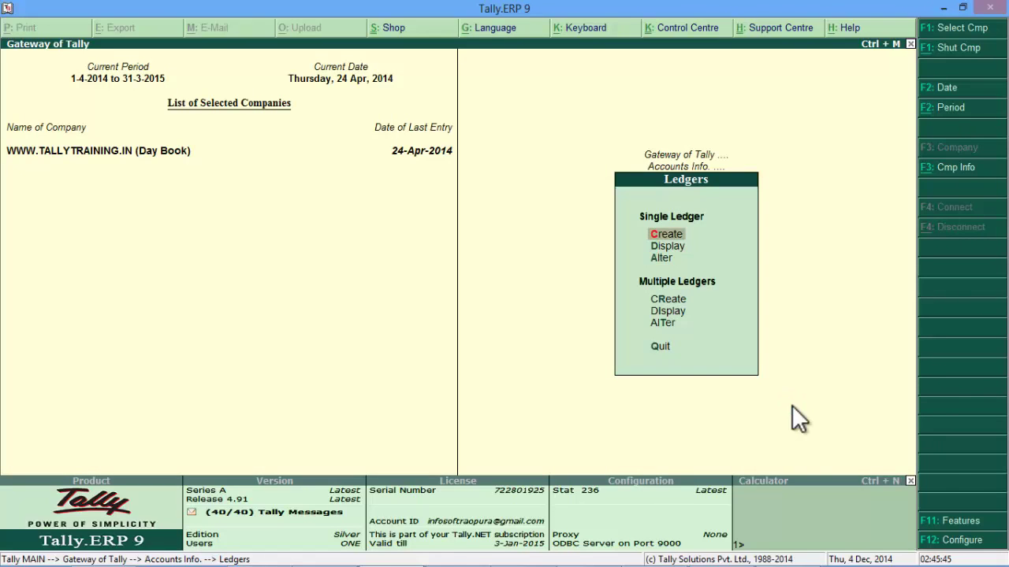
key("Return")
Step: Name the ledger 'Uco Bank' under Bank Accounts, keeping reconciliation date 1-Apr-2014
type("Uco Bank")
key("Return")
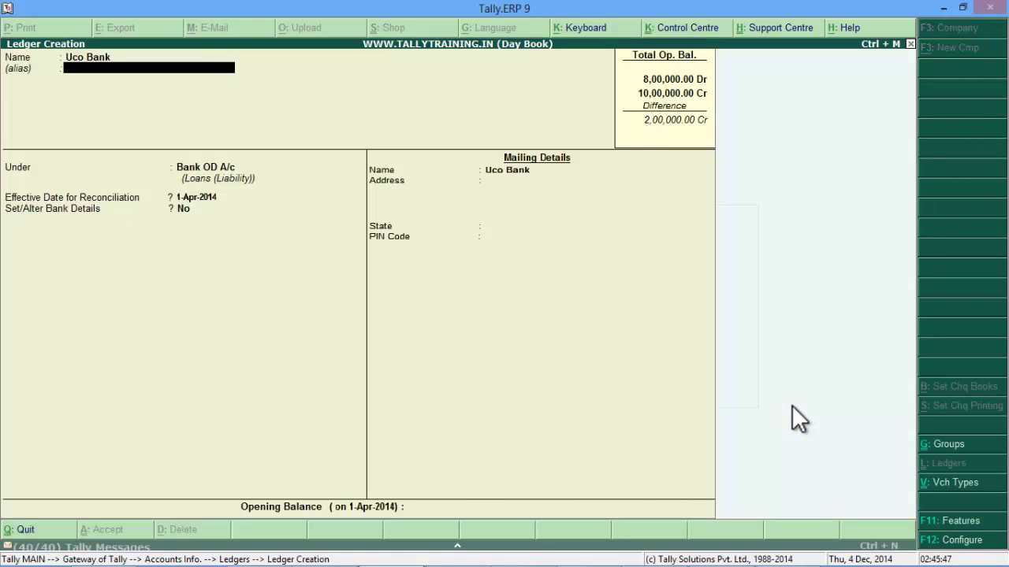
key("Return")
type("Ba")
key("Return")
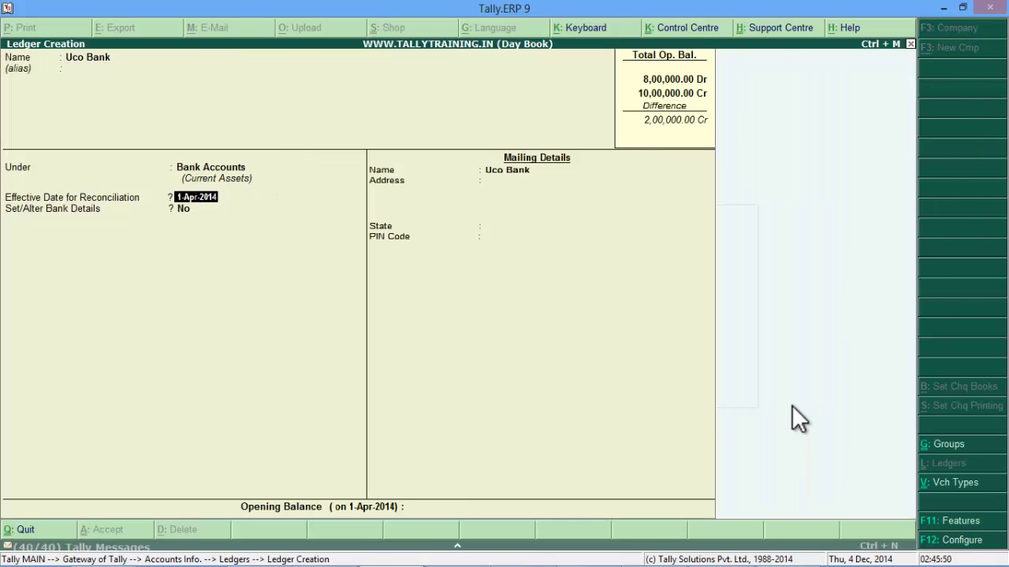
key("Return")
Step: Enable bank details with UCO Bank as the bank and turn on cheque printing configuration
type("y")
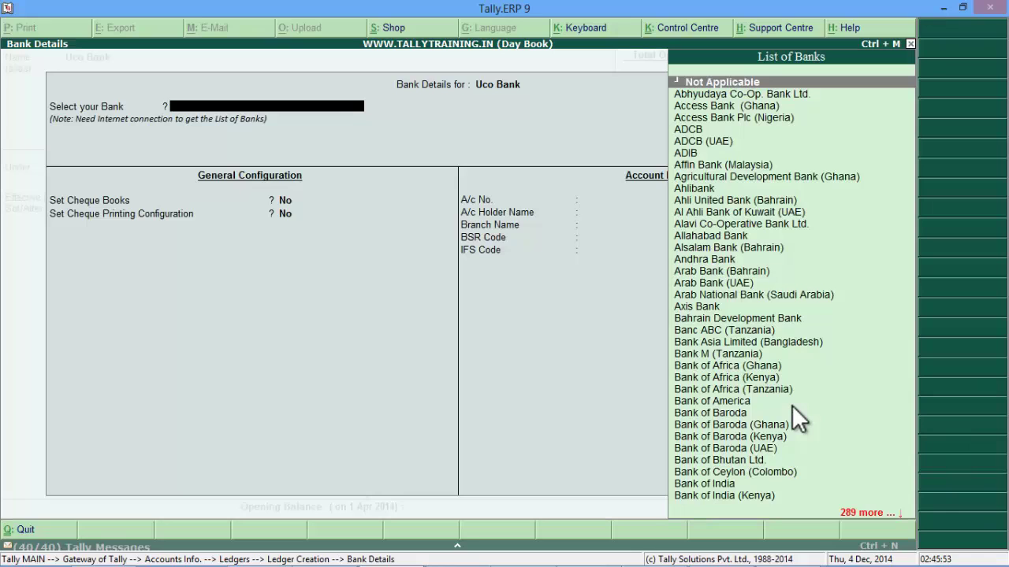
type("Uco")
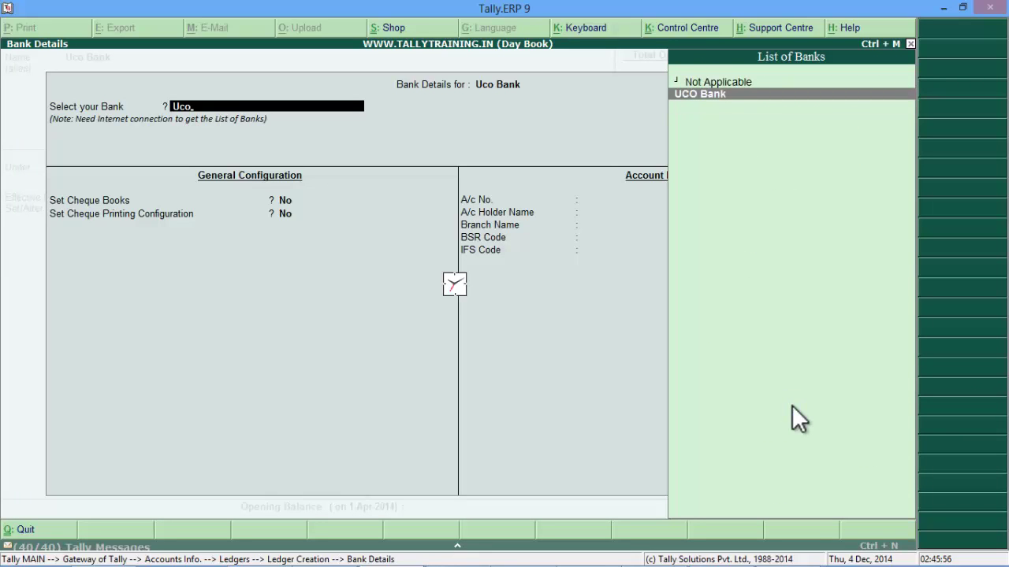
key("Return")
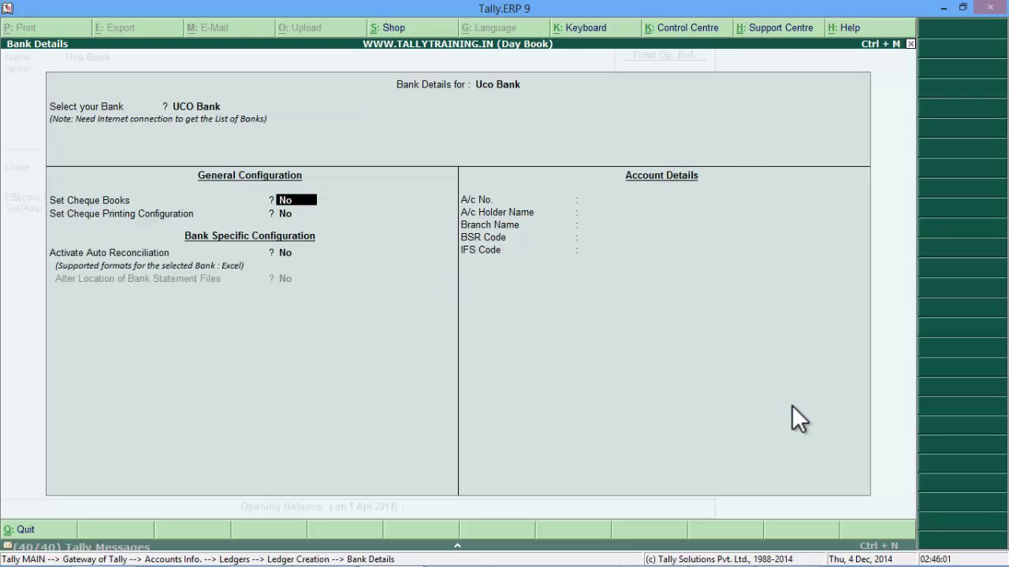
key("Return")
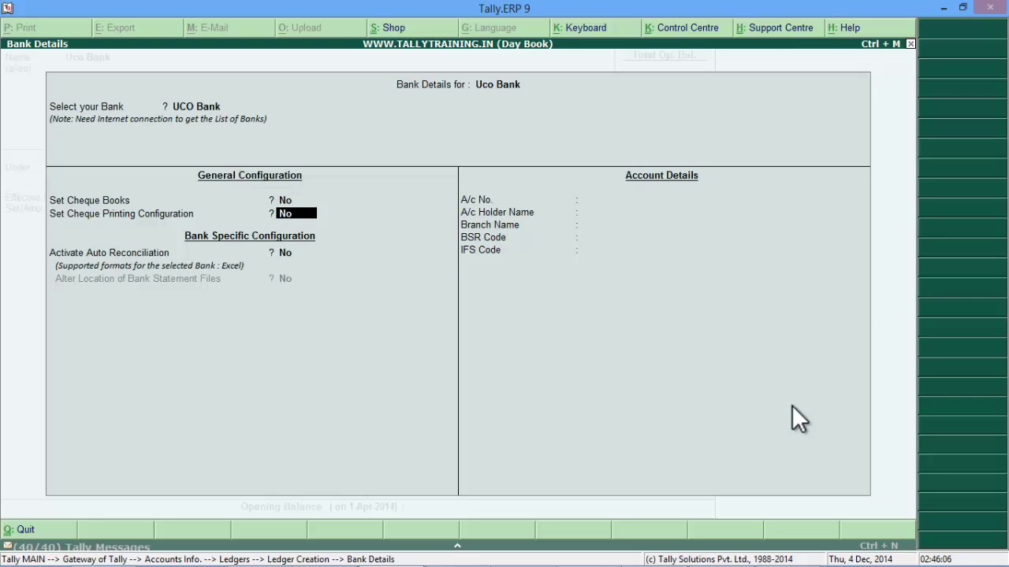
type("y")
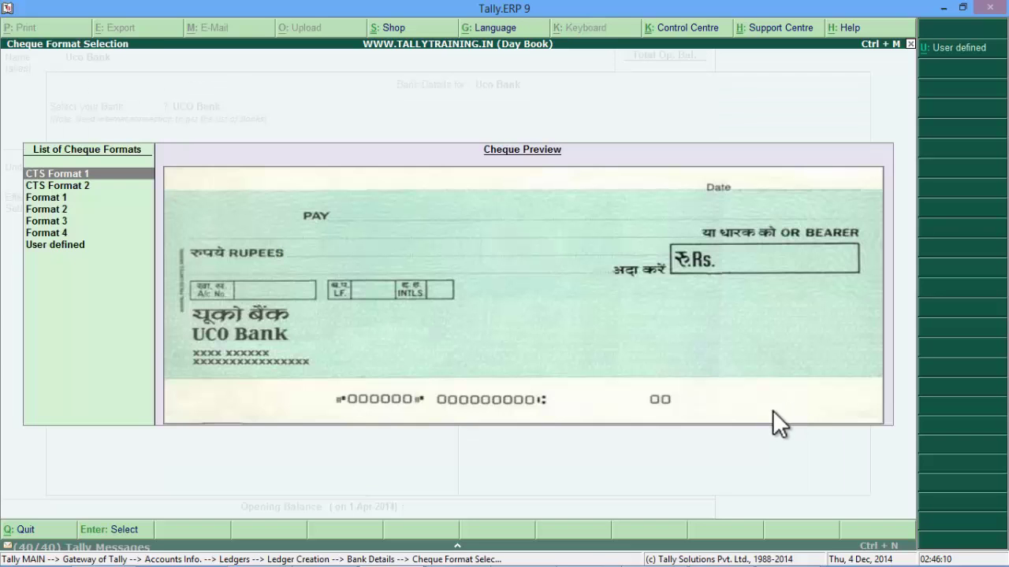
Step: Preview and select CTS Format 2, a 203 × 93 mm cheque, for UCO Bank
left_click(79, 187)
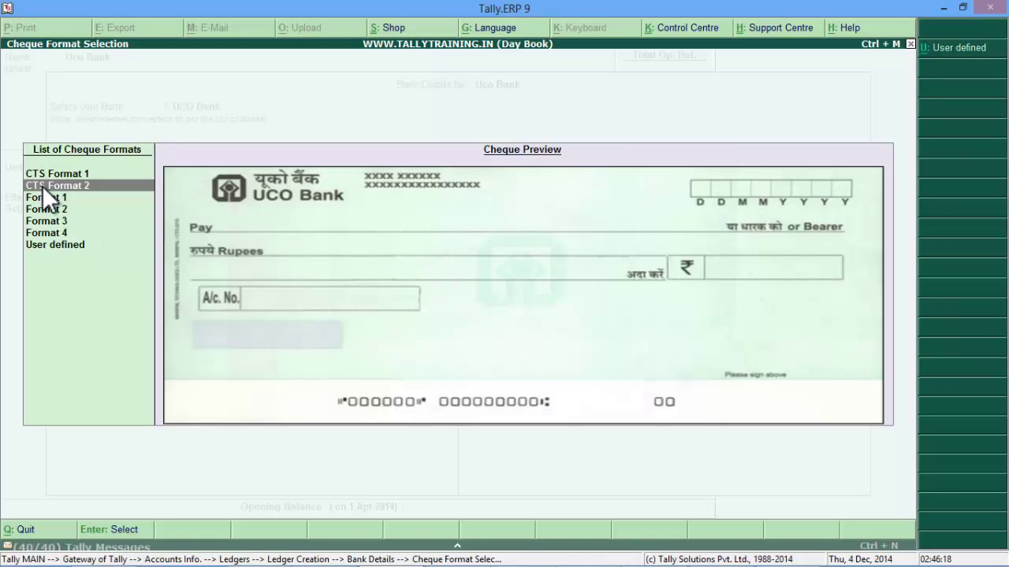
left_click(42, 185)
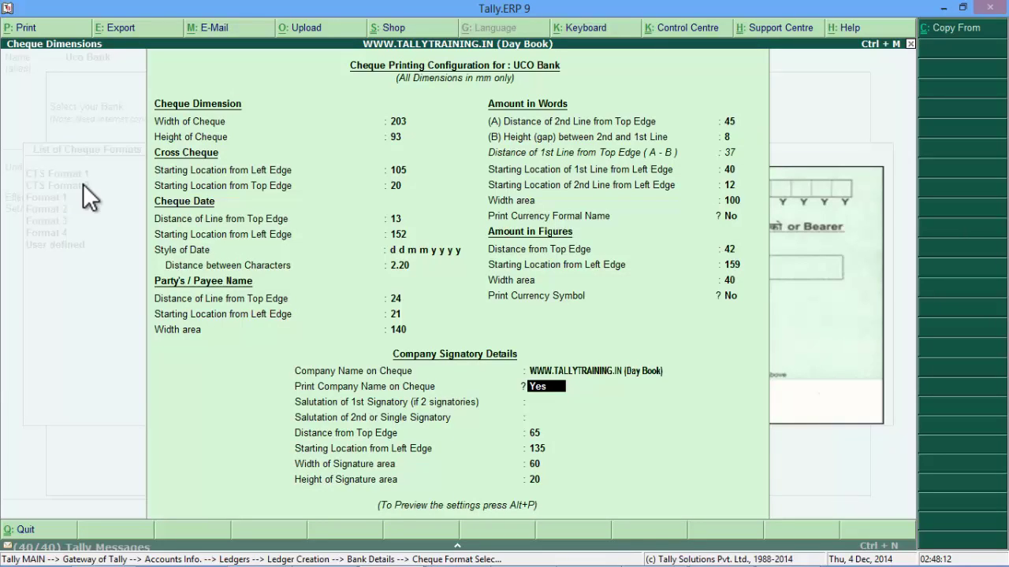
Step: Enter 'Business Growth' as the company name on cheque, then bring up Sample Cheque Printing
key("BackSpace")
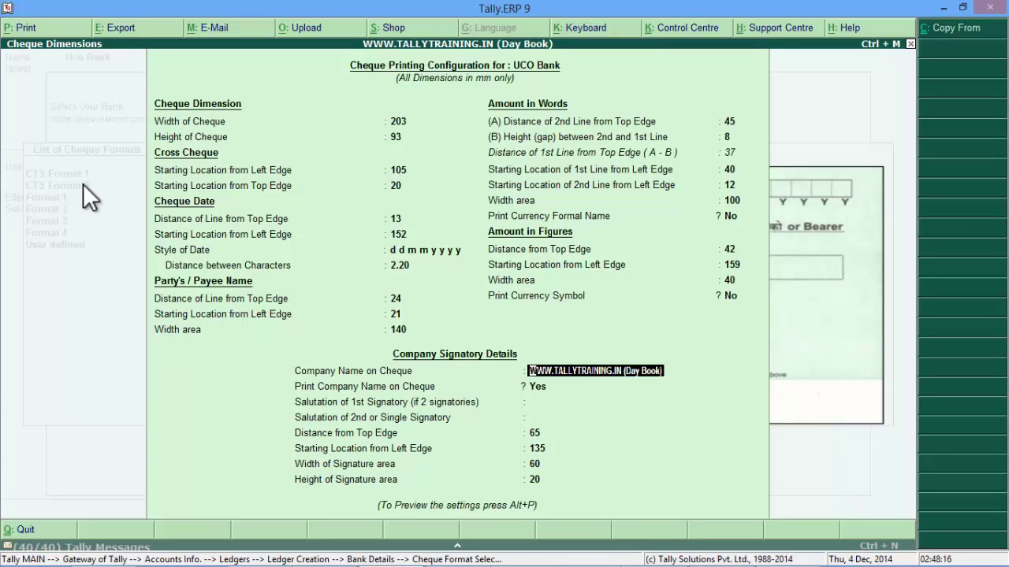
type("Business Growth")
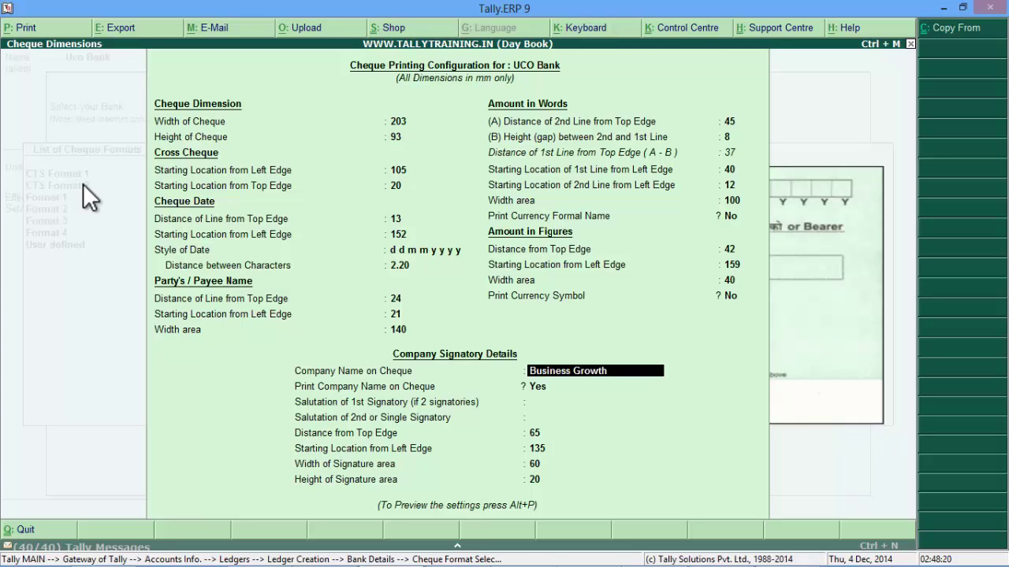
key("Return")
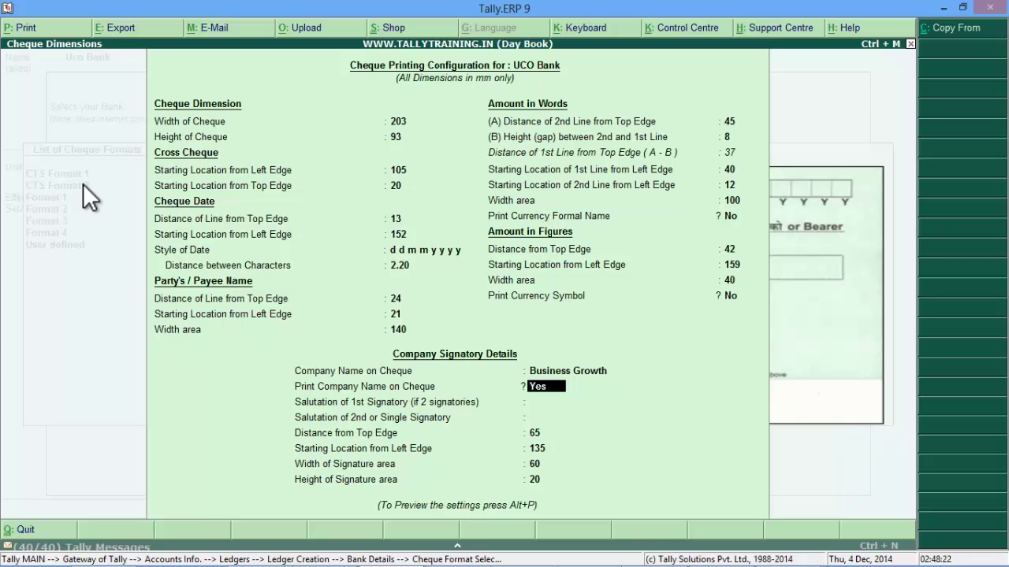
key("Return")
key("Return")
key("Return")
key("Return")
key("Return")
key("Return")
key("alt+p")
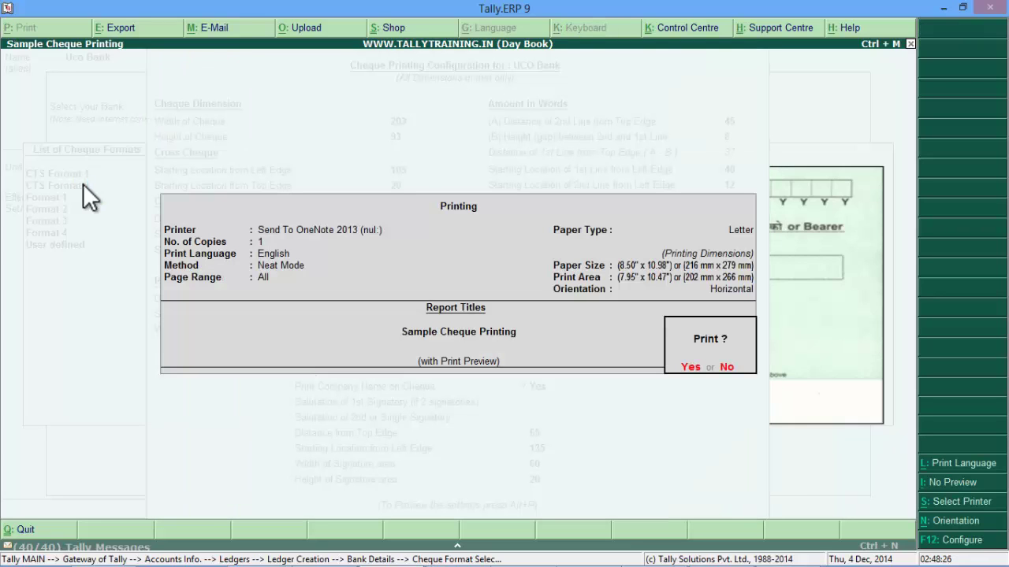
Step: Zoom into the sample cheque showing A/c Payee, **9,99,999.99 and 'for Business Growth'
key("Return")
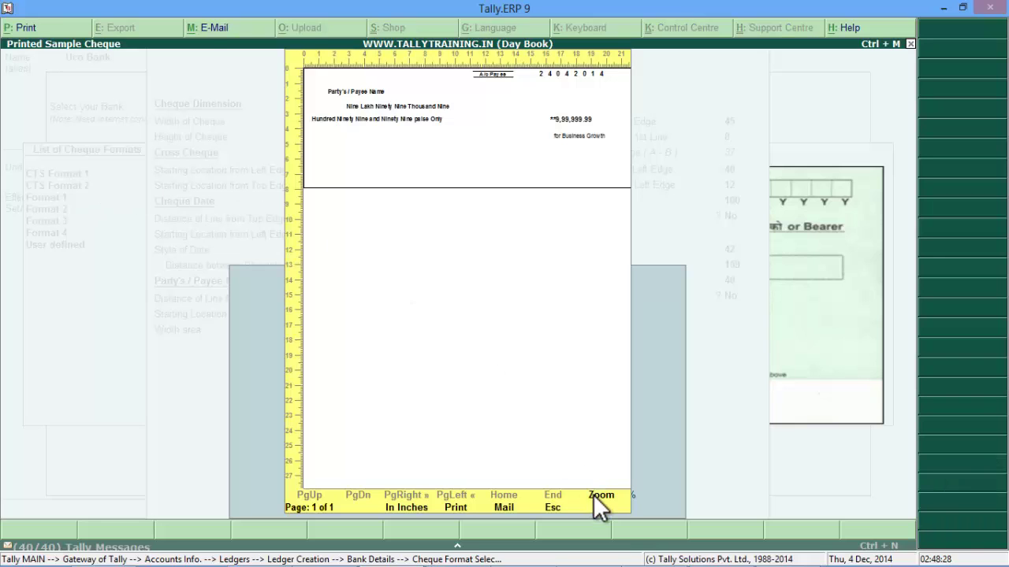
left_click(592, 494)
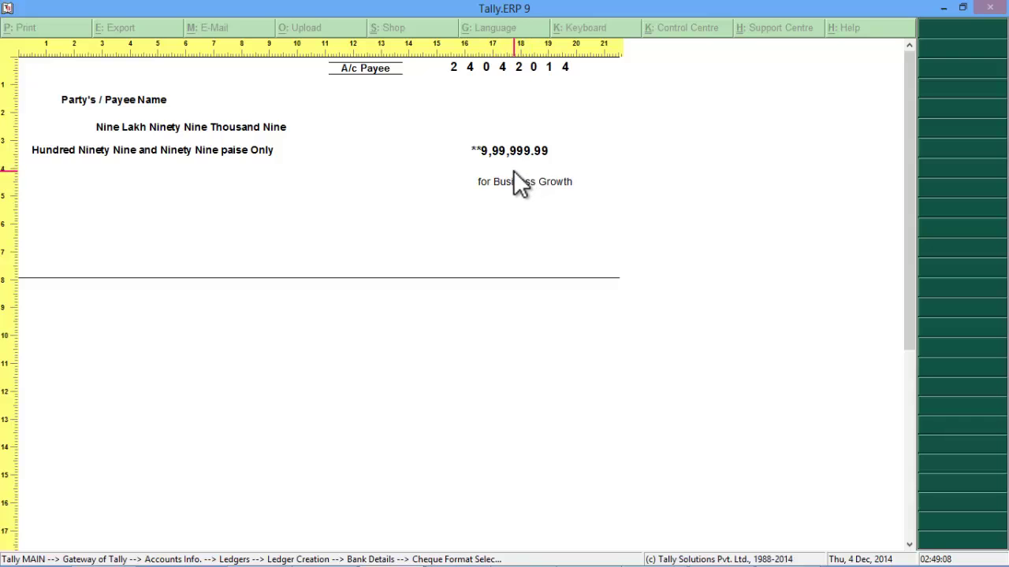
key("alt+z")
Step: Reselect CTS Format 2 and re-enter 'Business Growth' as the company name on cheque
key("Escape")
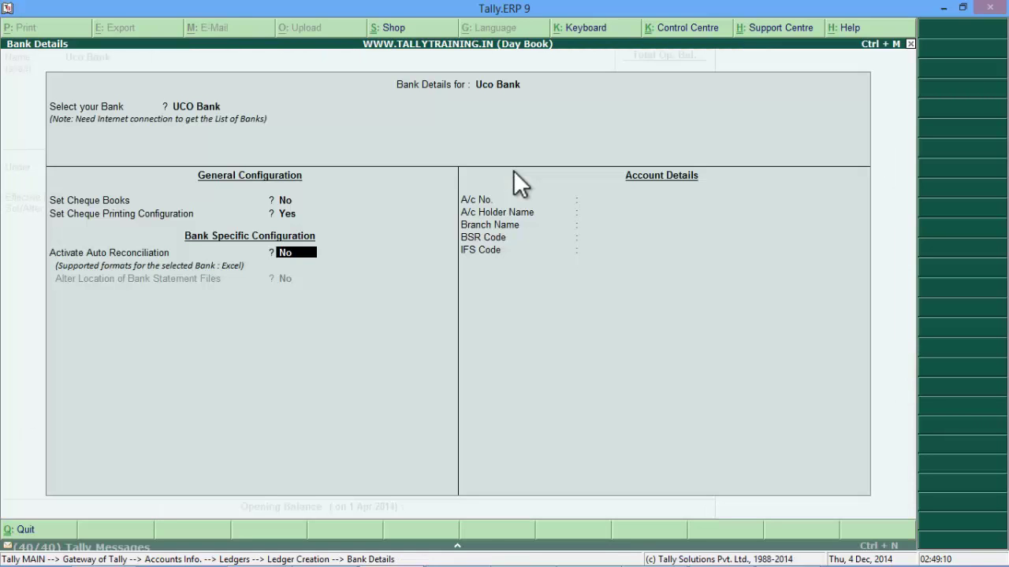
key("Up")
key("Return")
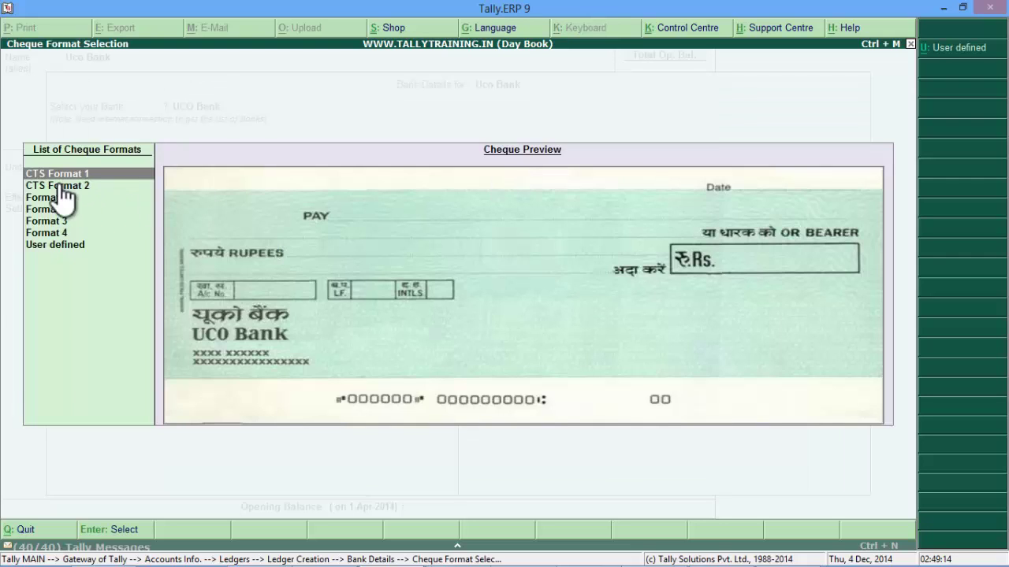
left_click(58, 186)
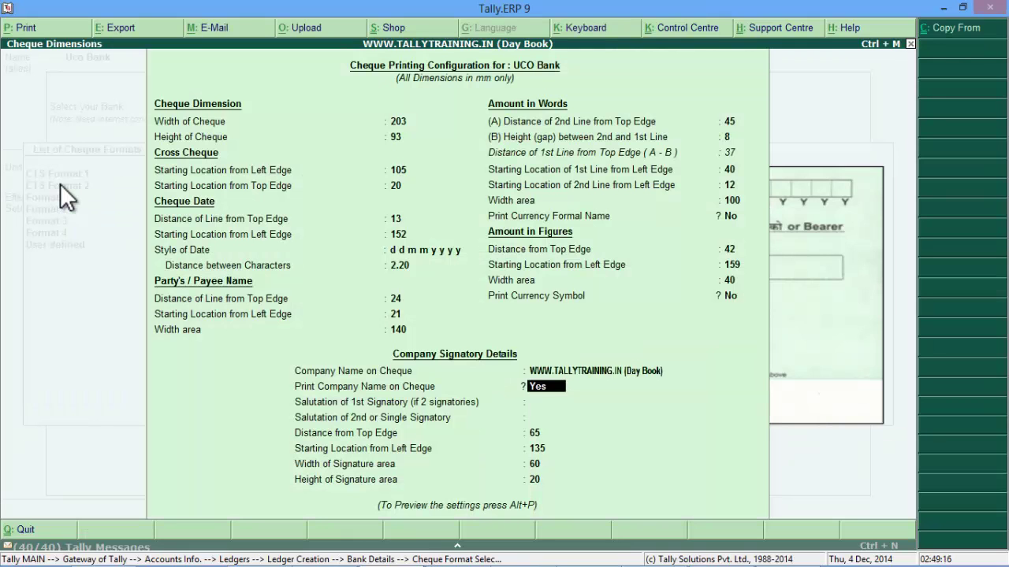
key("BackSpace")
type("Bu")
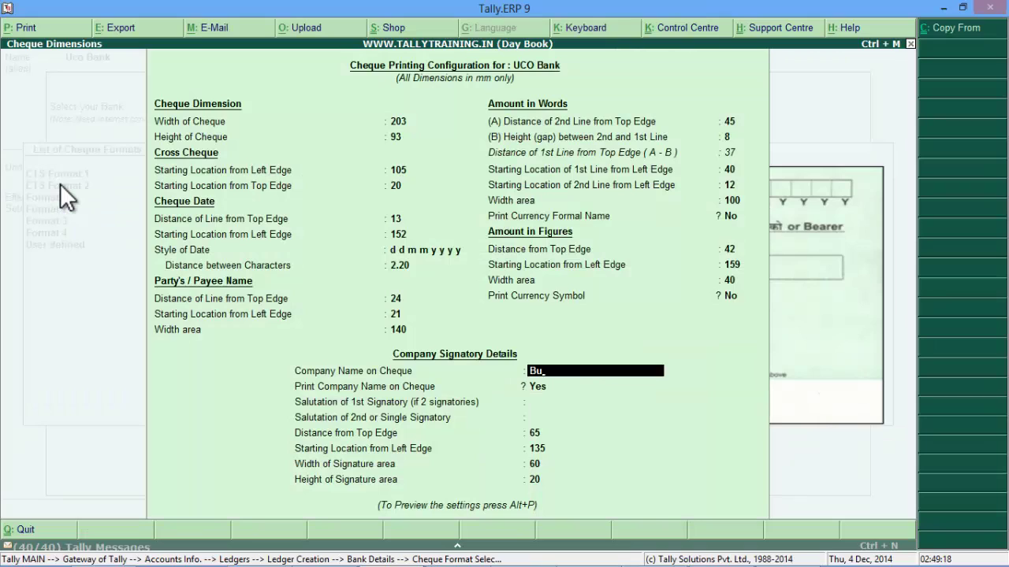
type("siness Growth")
key("Return")
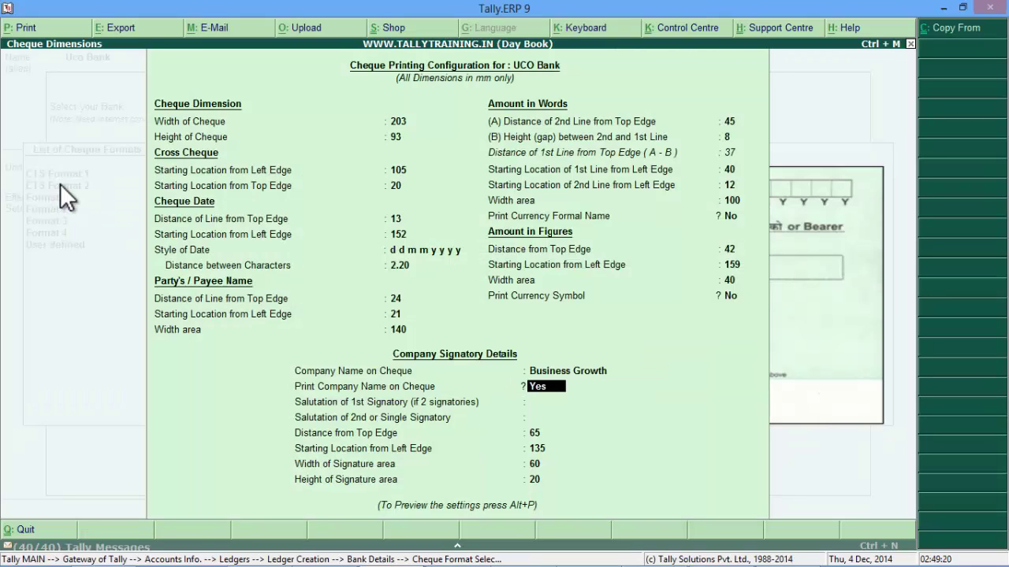
Step: Set the signatory distance from top edge to 90 instead of 65 and open sample printing
key("Return")
key("Return")
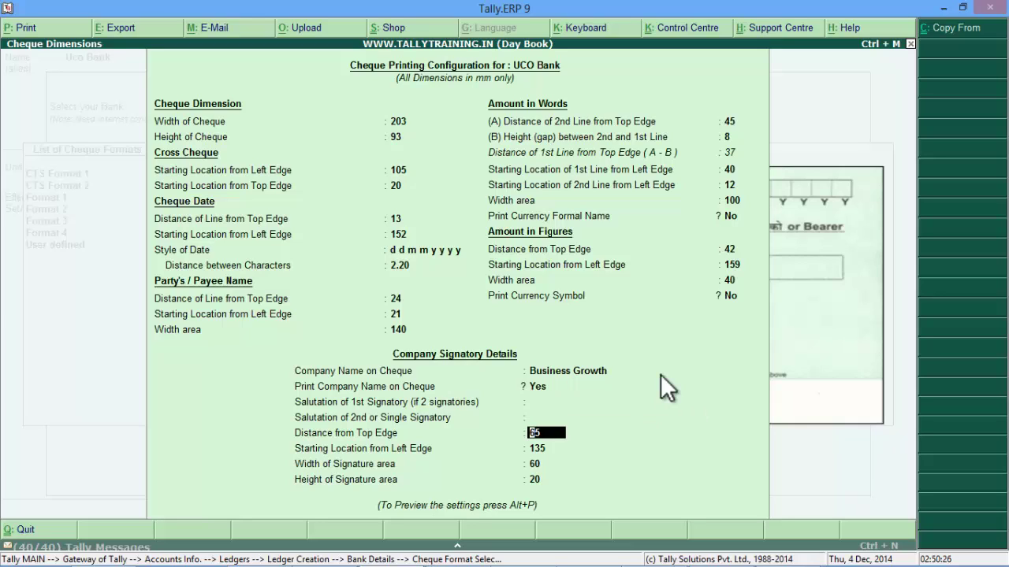
type("90")
key("Return")
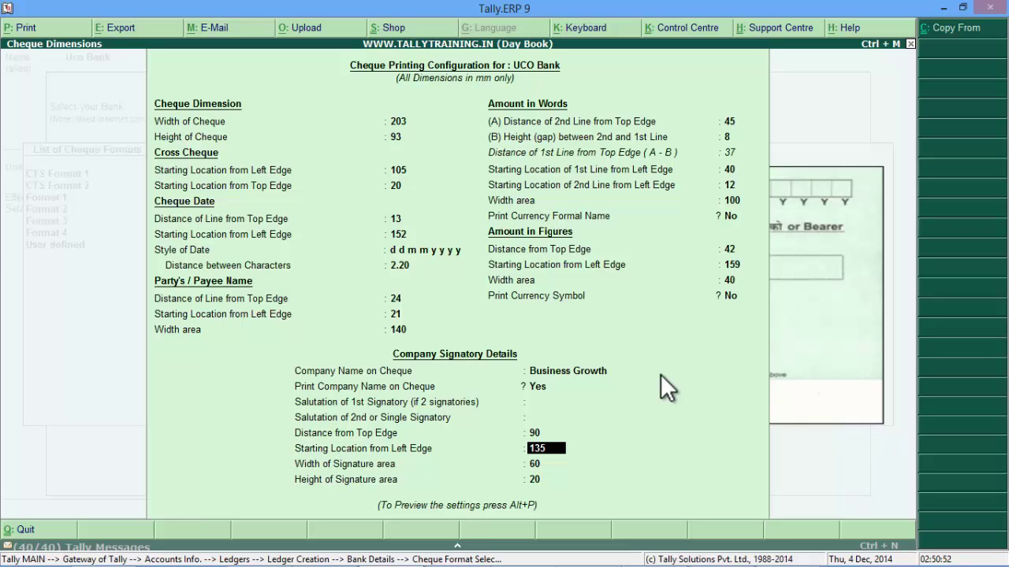
key("alt+p")
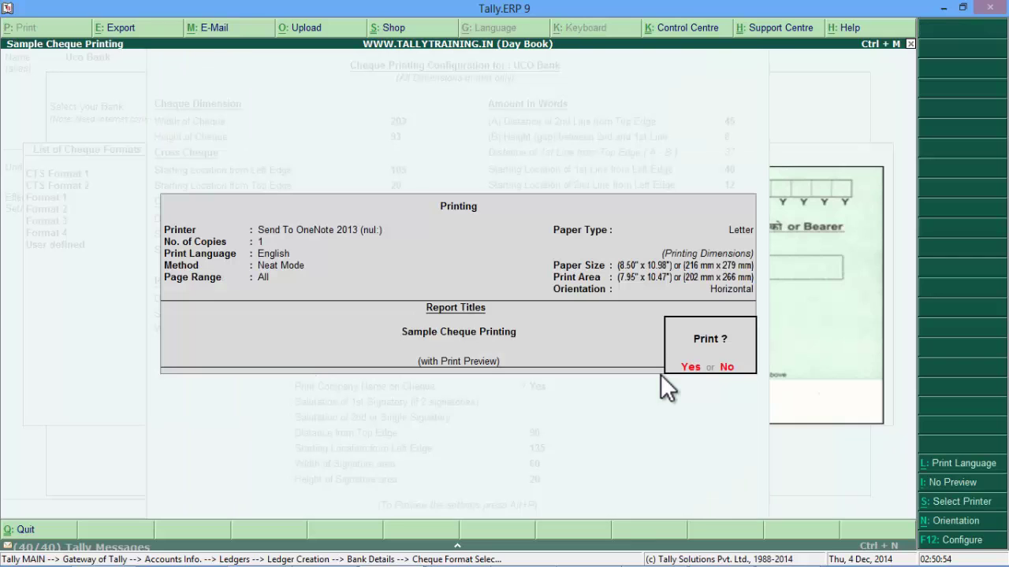
Step: Inspect the enlarged sample cheque preview with the signature at 90 mm, then close it
key("Return")
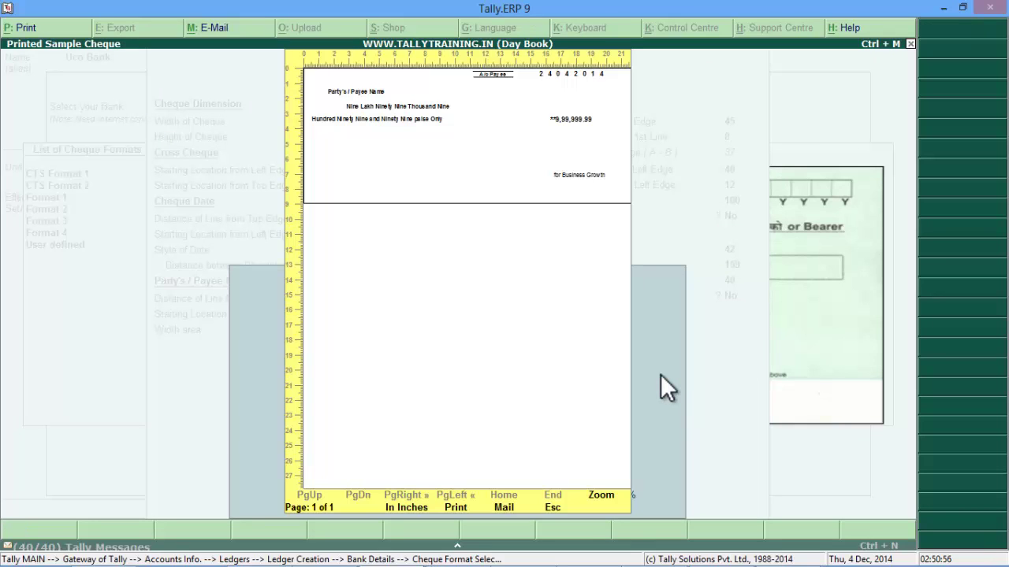
left_click(610, 493)
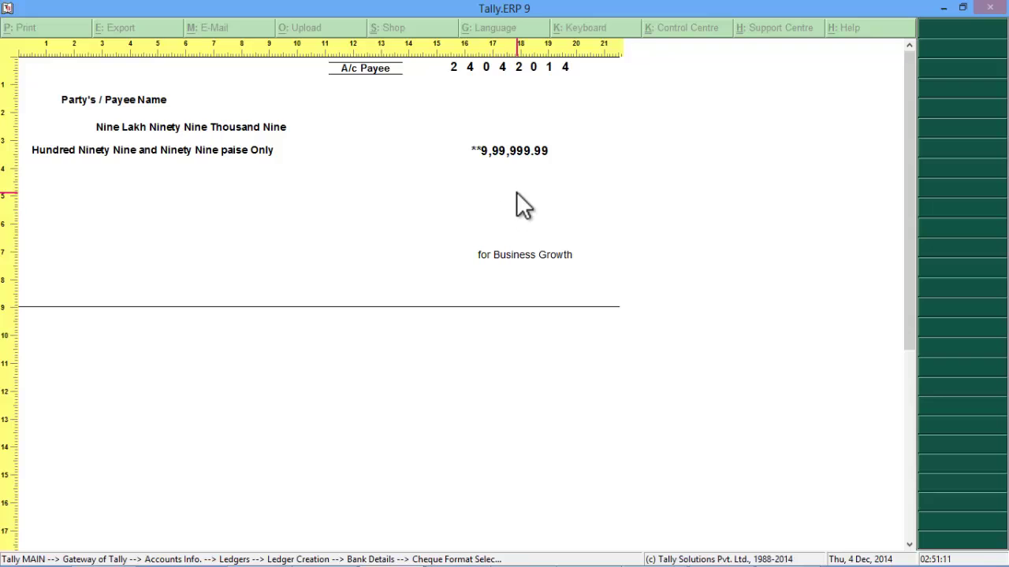
key("Escape")
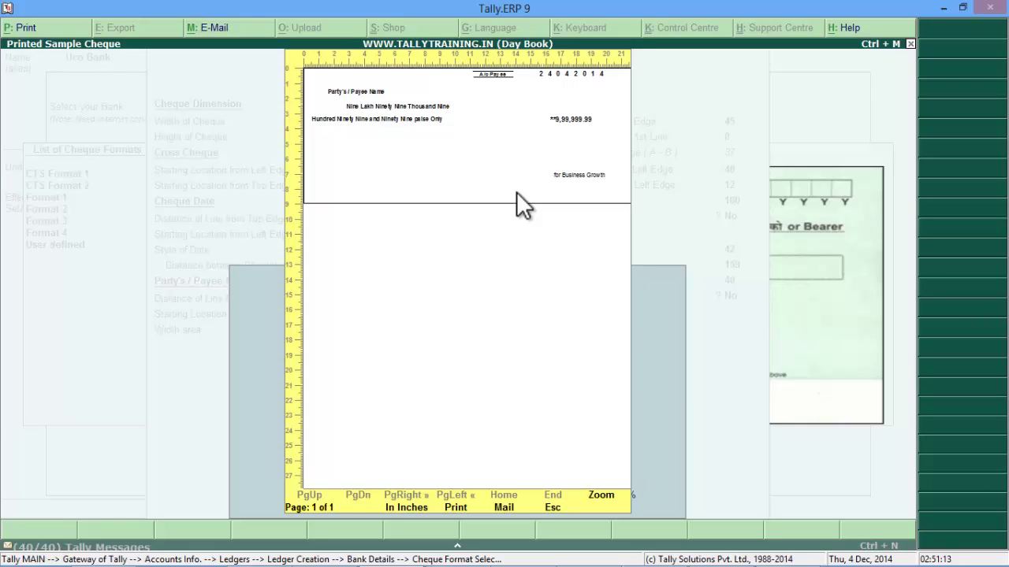
key("Escape")
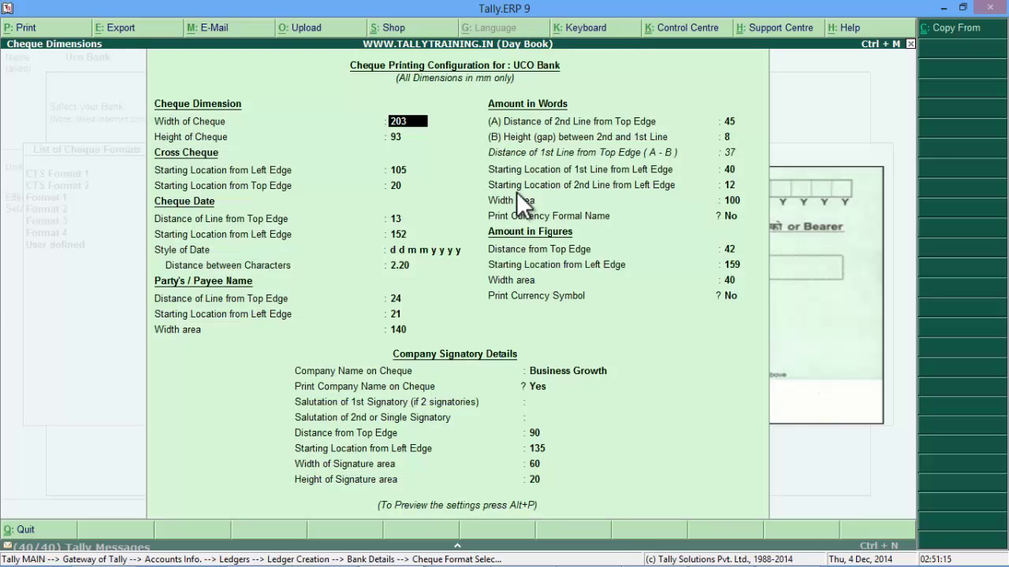
Step: Accept the remaining cheque settings and bank details, returning to the Uco Bank ledger form
key("Return")
key("Return")
key("Return")
key("Return")
key("Return")
key("Return")
key("Return")
key("Return")
key("Return")
key("Return")
key("Return")
key("Return")
key("Return")
key("Return")
key("Return")
key("Return")
key("Return")
key("Return")
key("Return")
key("Return")
key("Return")
key("Return")
key("Return")
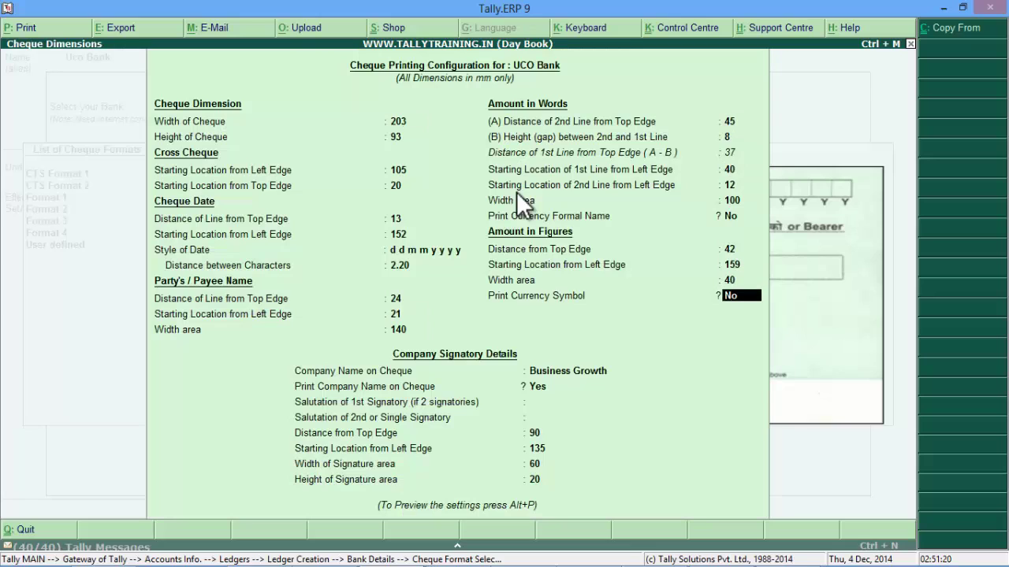
key("Return")
key("Return")
key("Return")
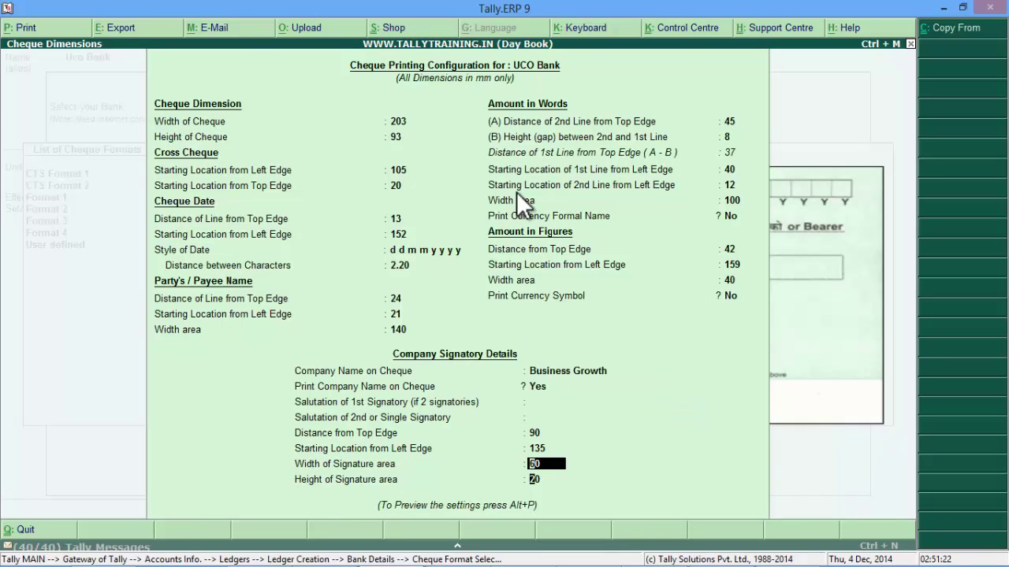
key("Return")
key("alt+p")
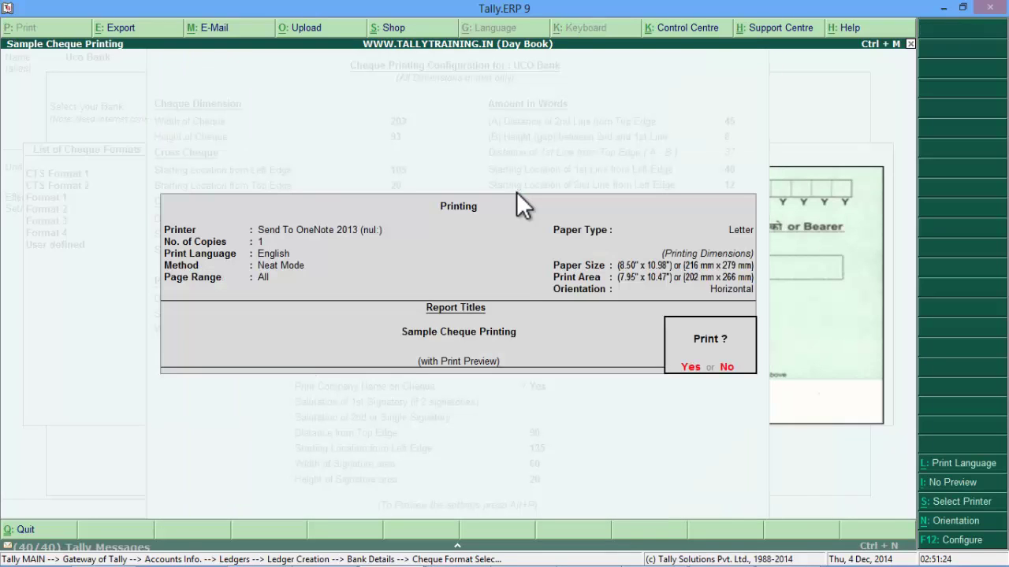
key("Escape")
key("Return")
key("Return")
key("Return")
key("Return")
key("Return")
key("Return")
key("Return")
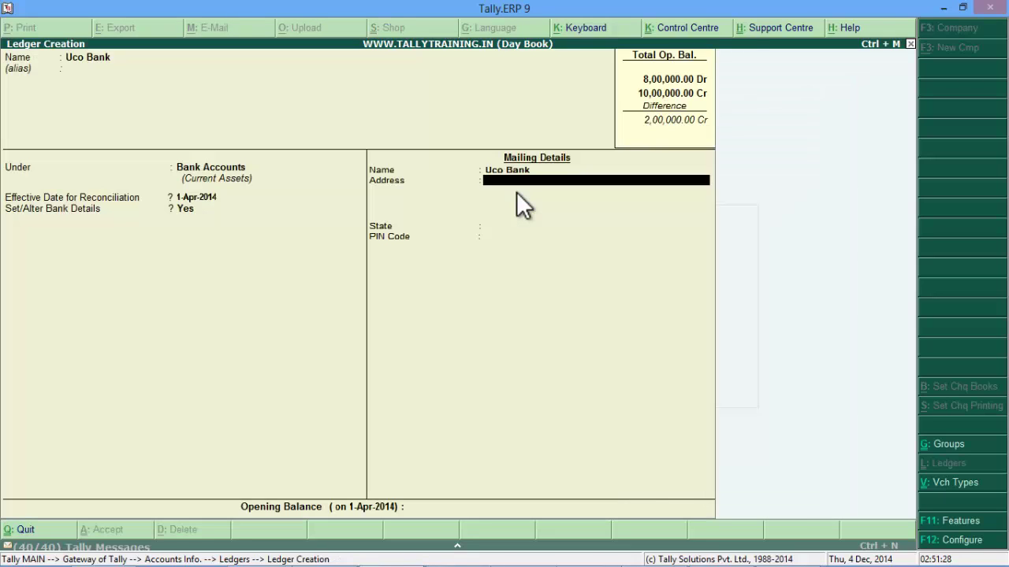
key("Return")
key("Return")
key("Return")
key("Return")
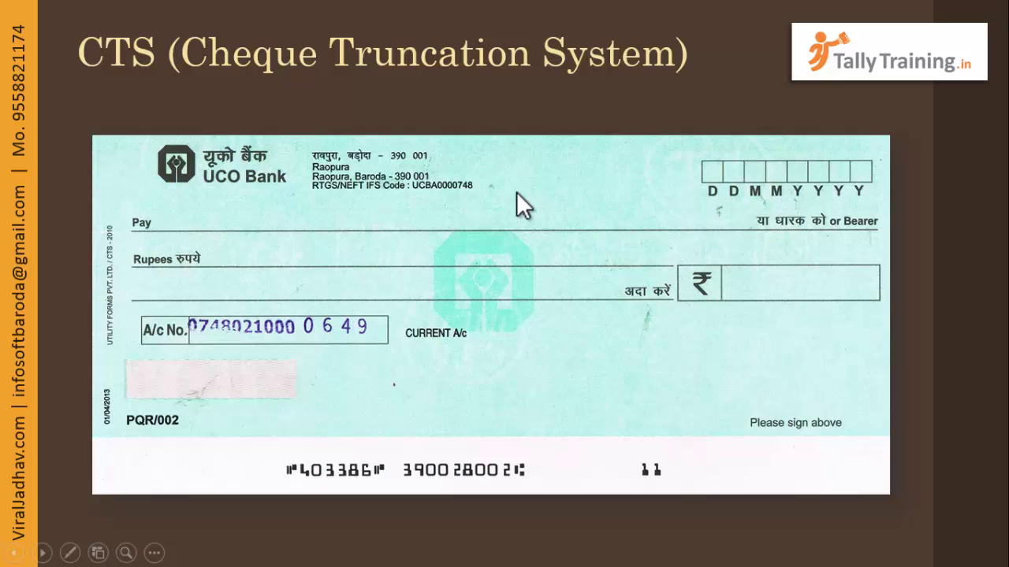
Step: Return from the slideshow to Gateway of Tally and move toward Accounting Vouchers
key("alt+Tab")
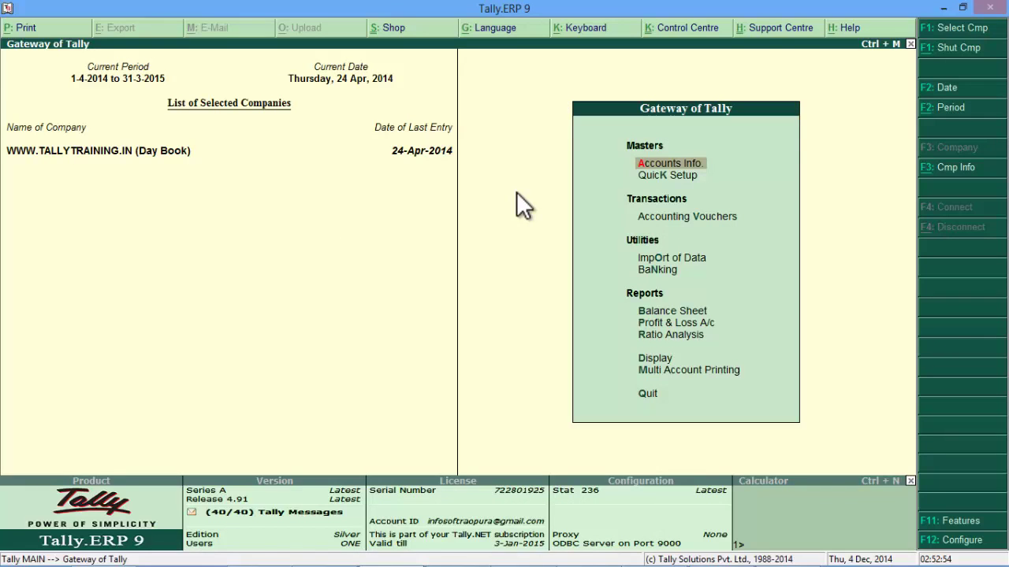
key("Down")
key("Down")
Step: Enter Payment voucher 11 from State Bank of India paying 1,000.00 to Salary, reaching Bank Allocations
key("Return")
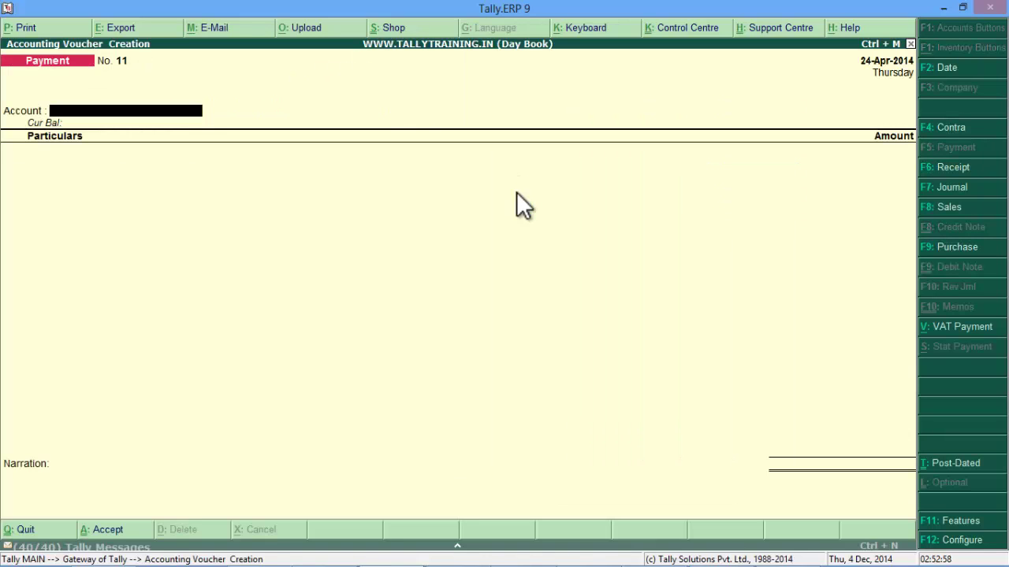
type("Sta")
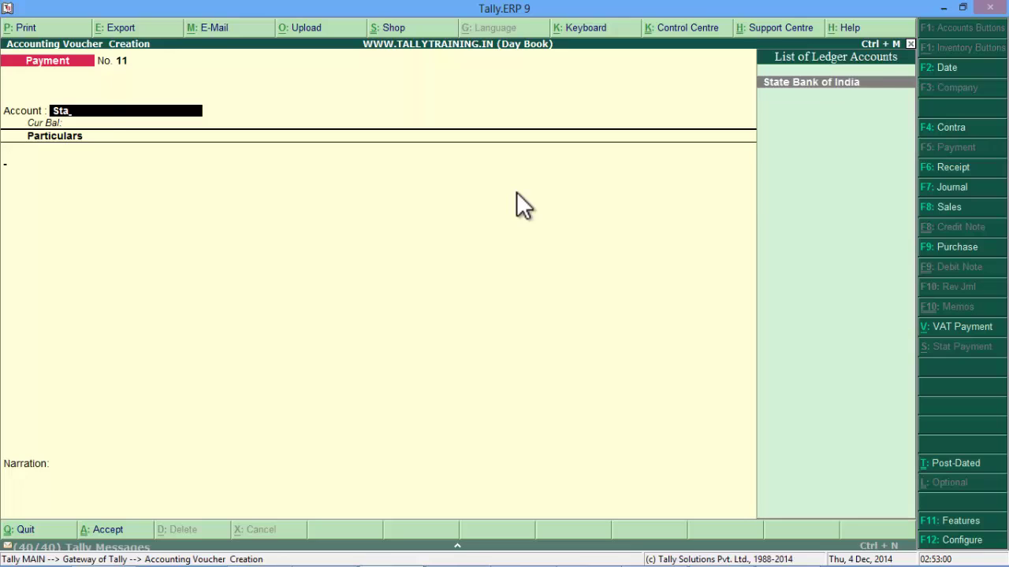
key("Return")
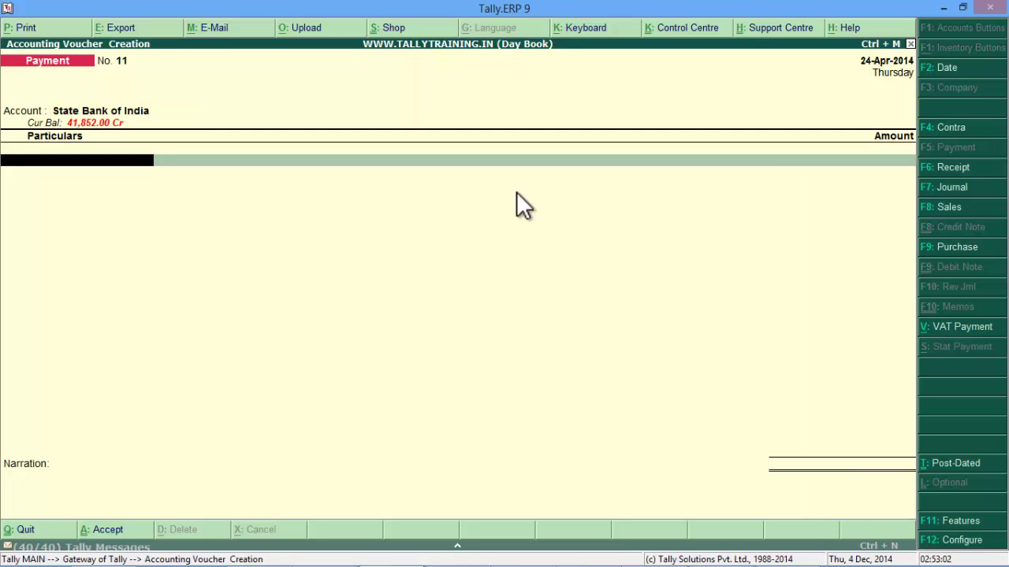
type("Salar")
key("Return")
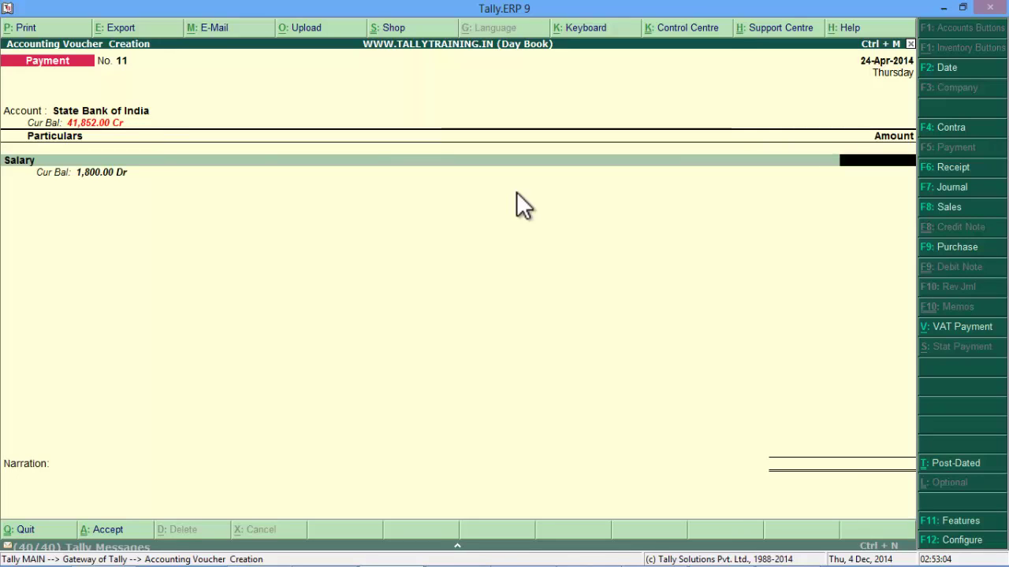
type("1000")
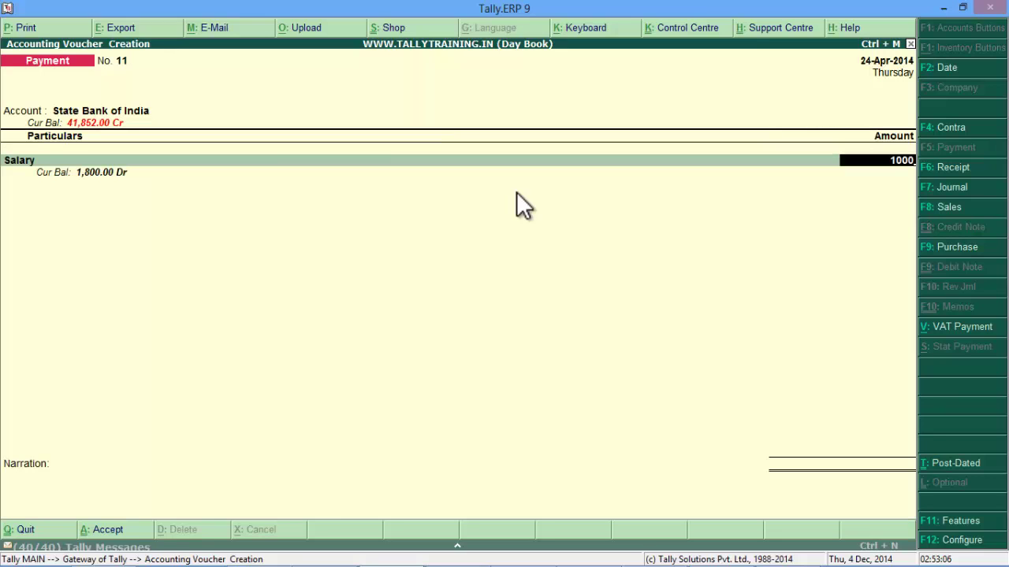
key("Return")
key("Return")
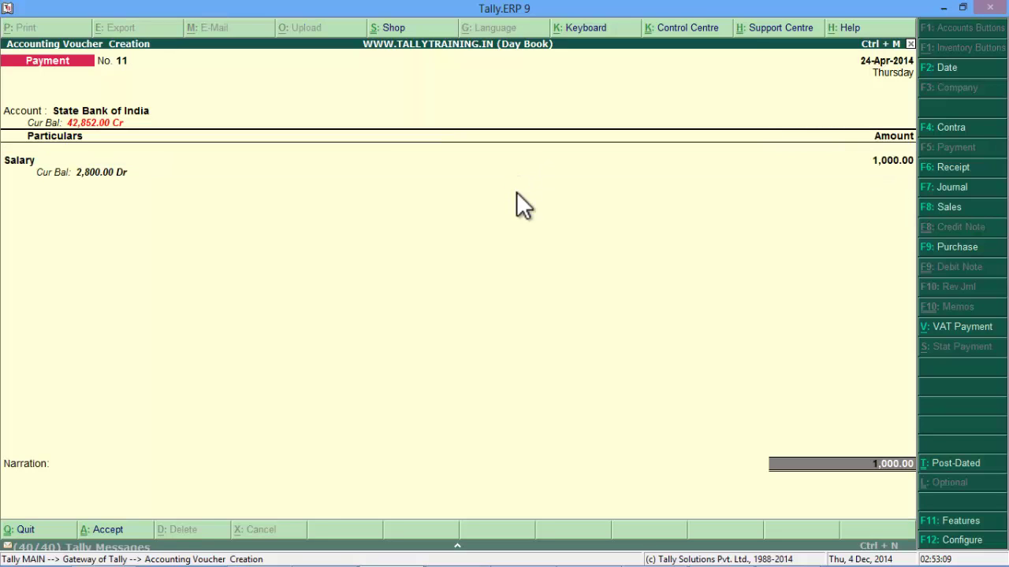
key("Return")
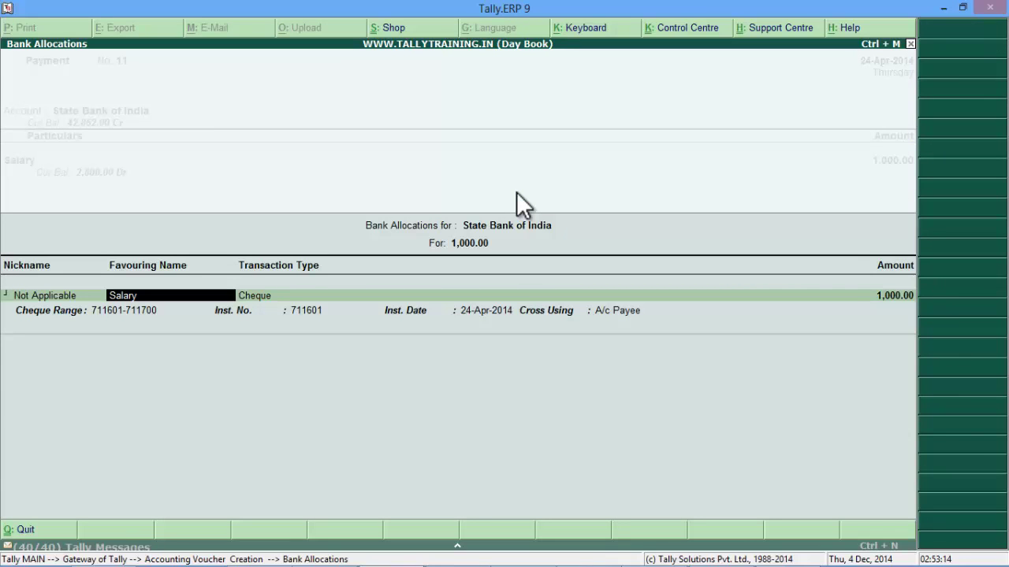
Step: Enter the payee's name as the favouring name and choose Cheque as the transaction type
key("Return")
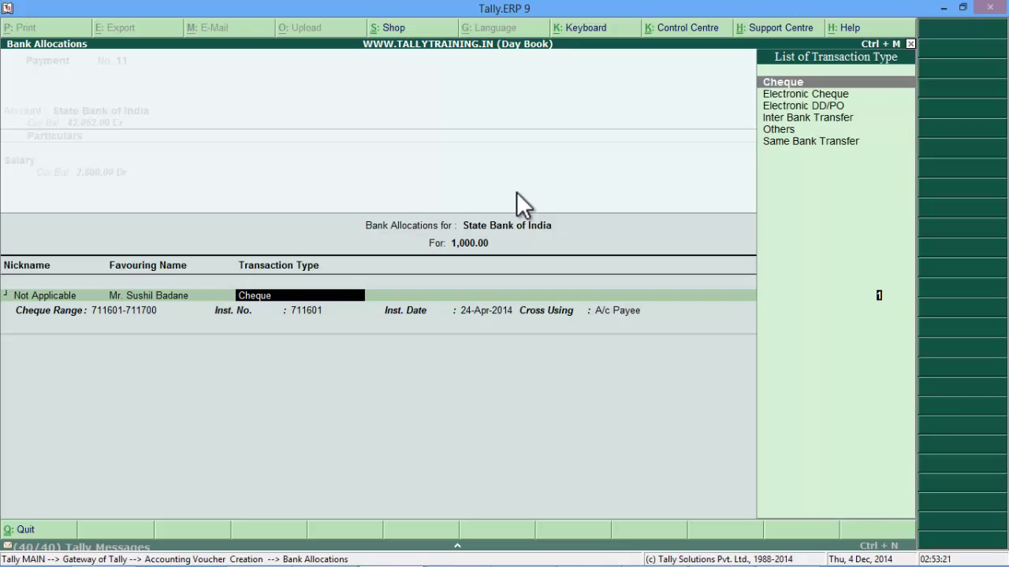
key("Return")
key("Return")
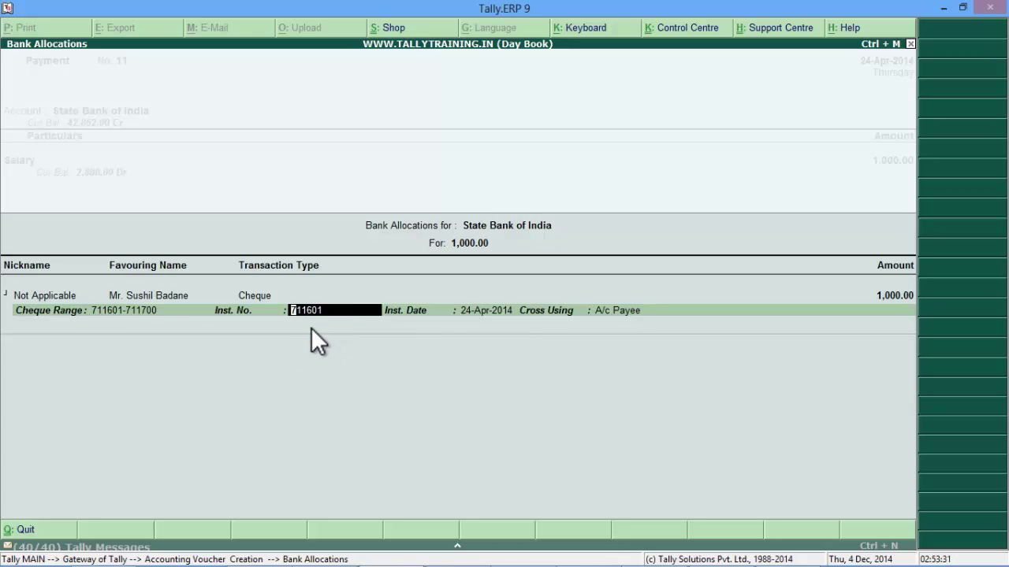
Step: Check the State Bank of India sample cheque, then set instrument number 711601 and keep the A/c Payee crossing
key("alt+Tab")
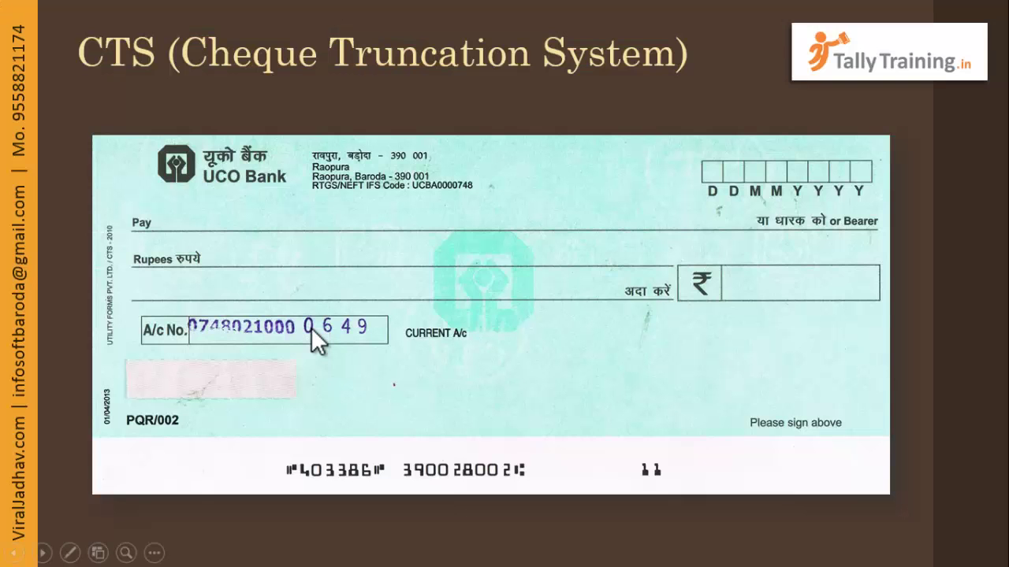
key("Left")
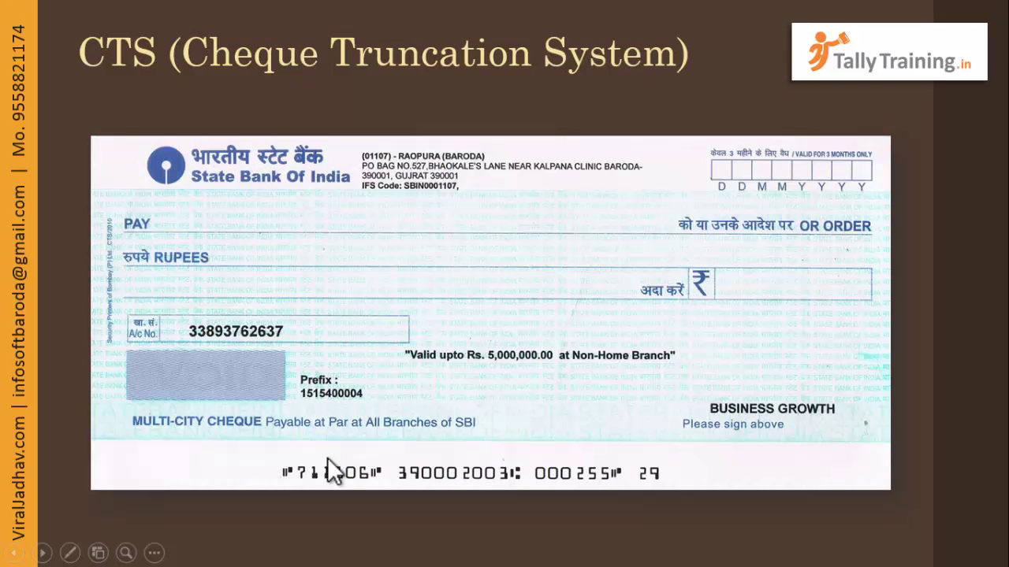
key("alt+Tab")
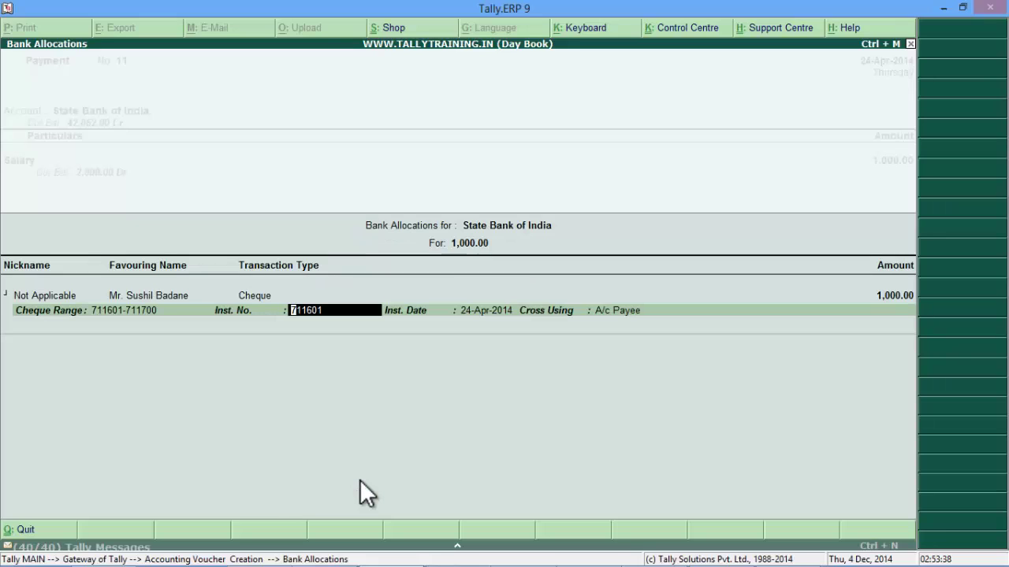
type("711")
type("60")
key("BackSpace")
type("06")
key("Return")
key("Return")
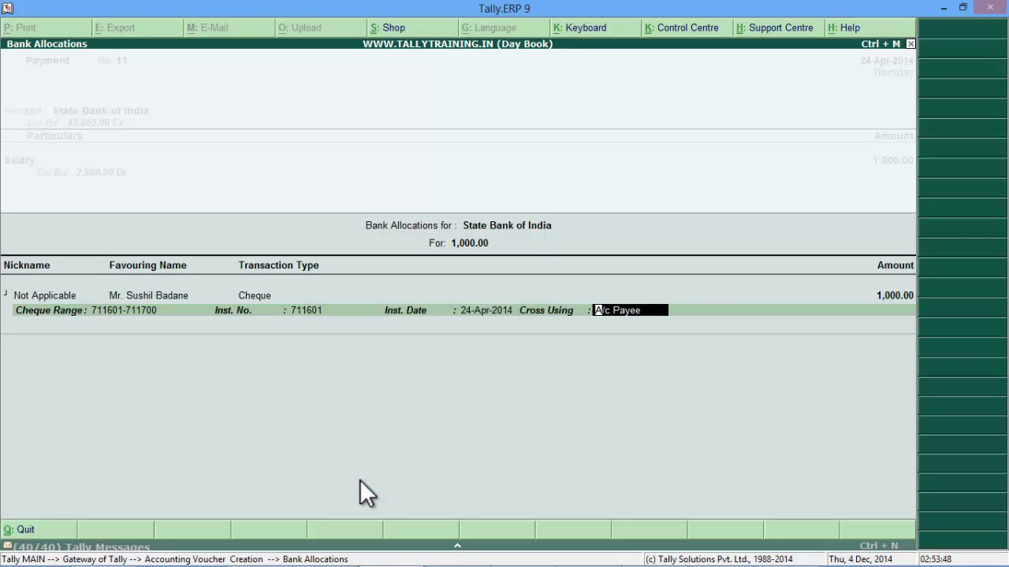
key("Return")
Step: Accept voucher 11 and preview its cheque for One Thousand Only, then return to blank voucher 12
key("Return")
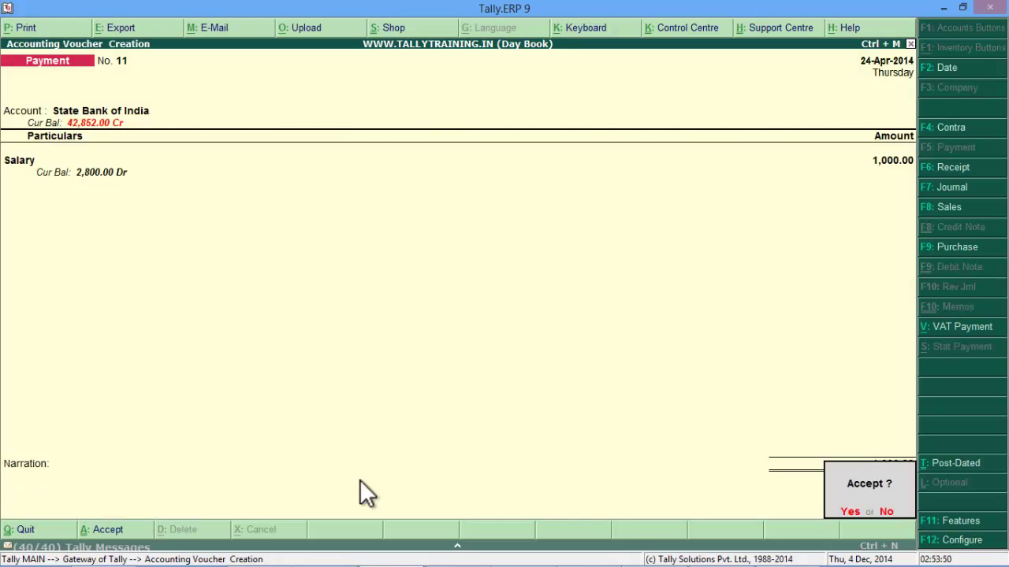
key("Return")
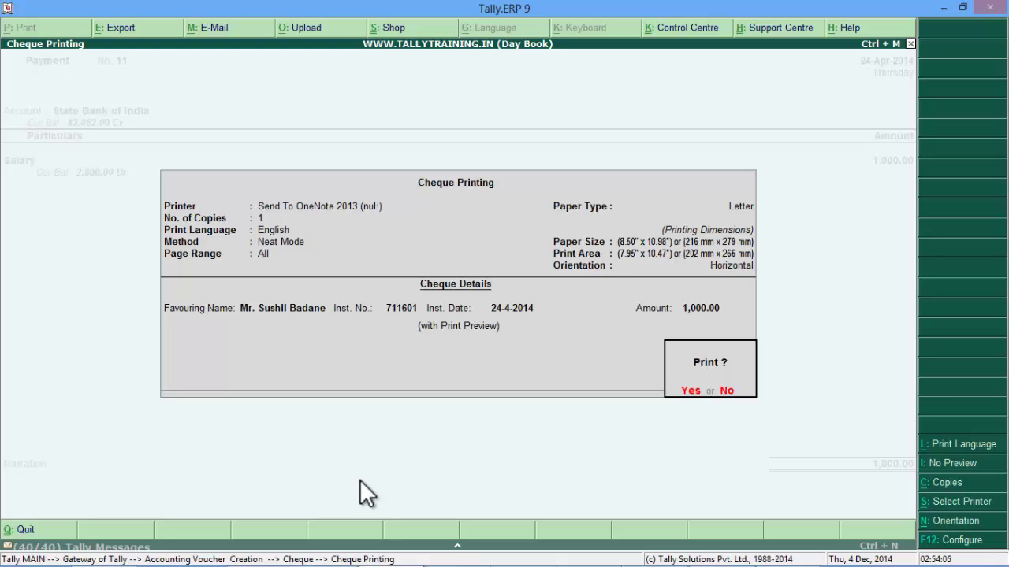
key("Return")
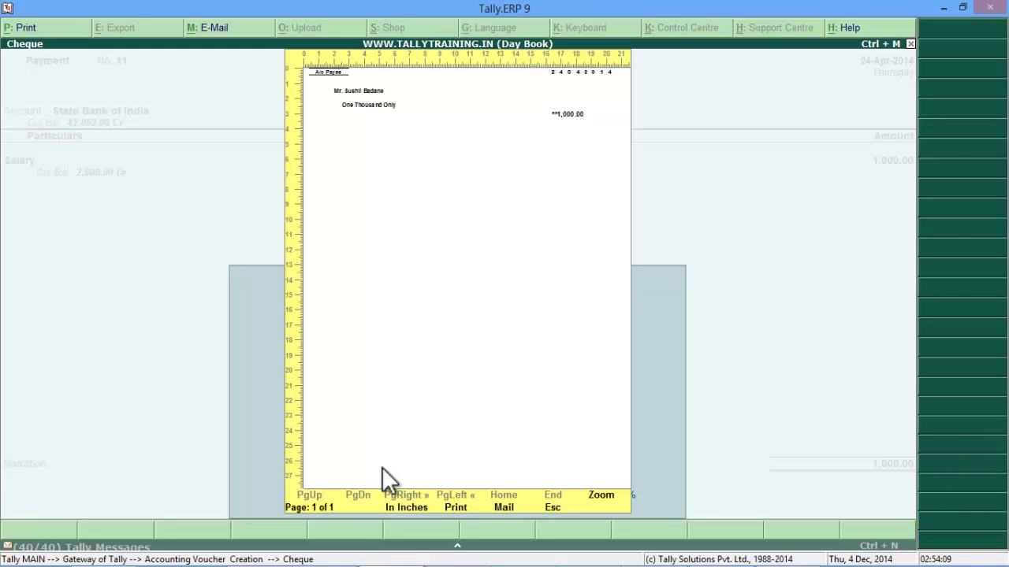
left_click(599, 495)
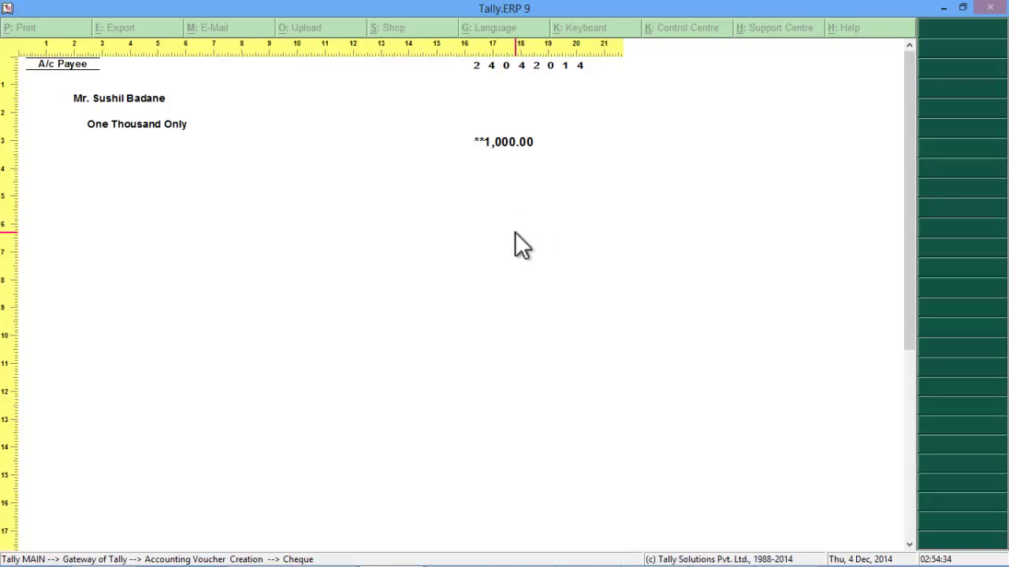
key("Escape")
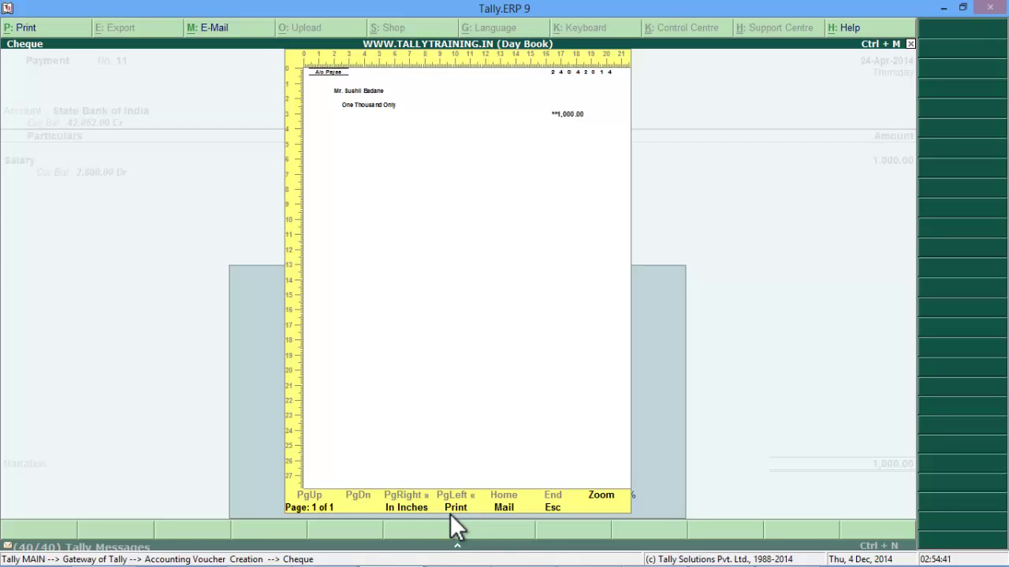
key("Escape")
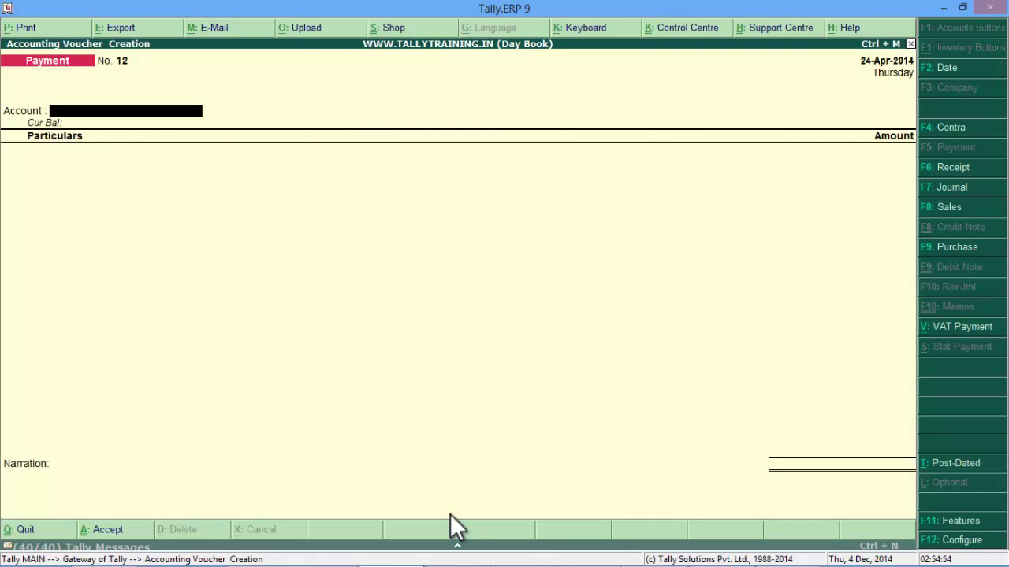